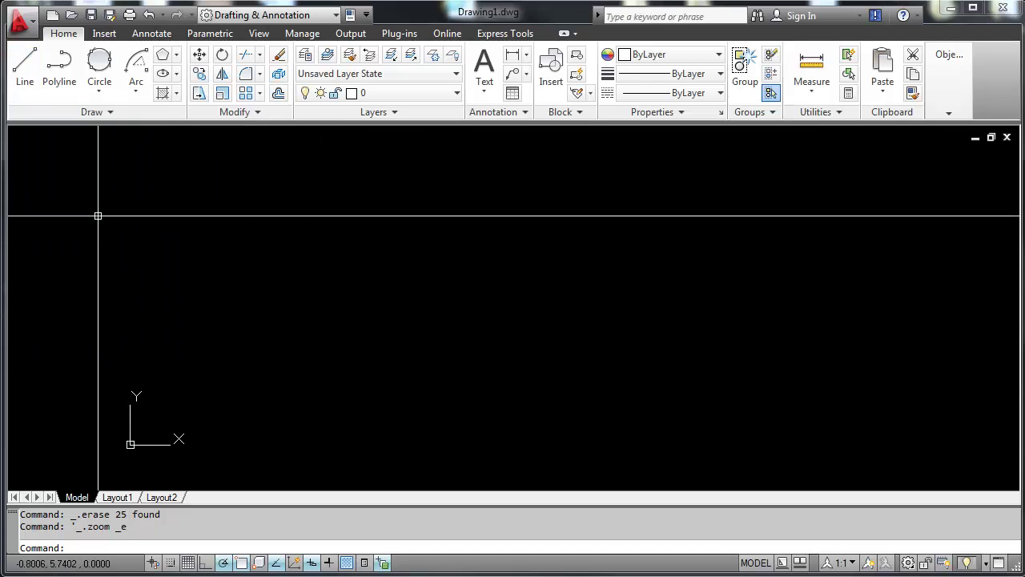
Draw a closed six-sided outline with the Line command on the left side of the empty drawing.
click(24, 71)
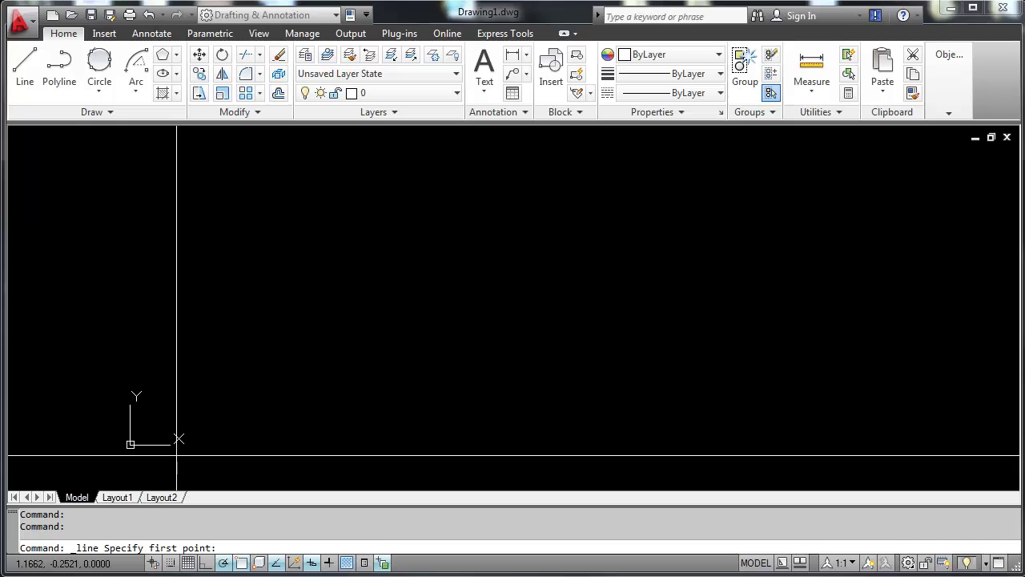
click(258, 260)
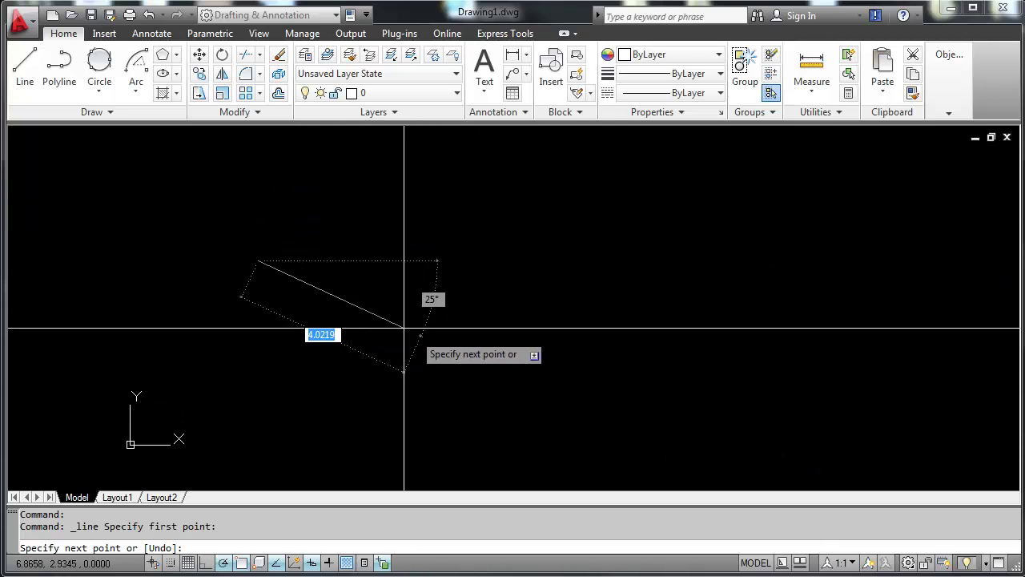
click(269, 391)
click(403, 425)
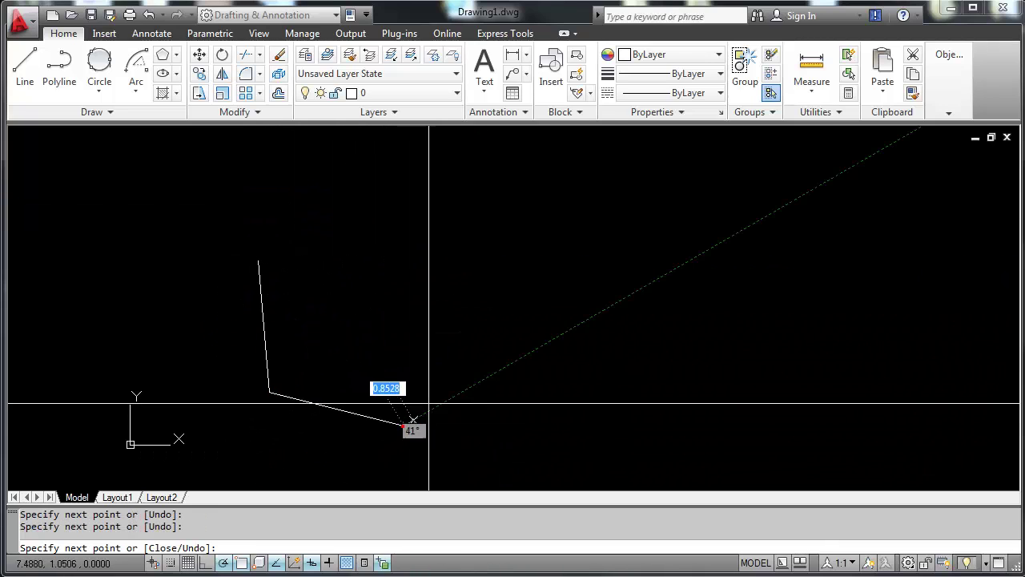
click(505, 347)
click(528, 216)
click(389, 163)
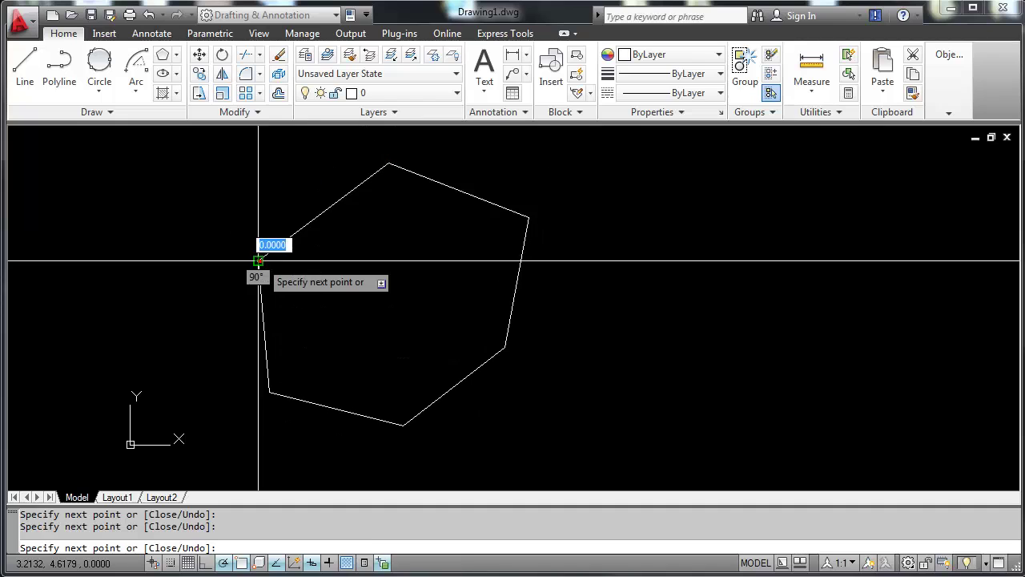
key(Return)
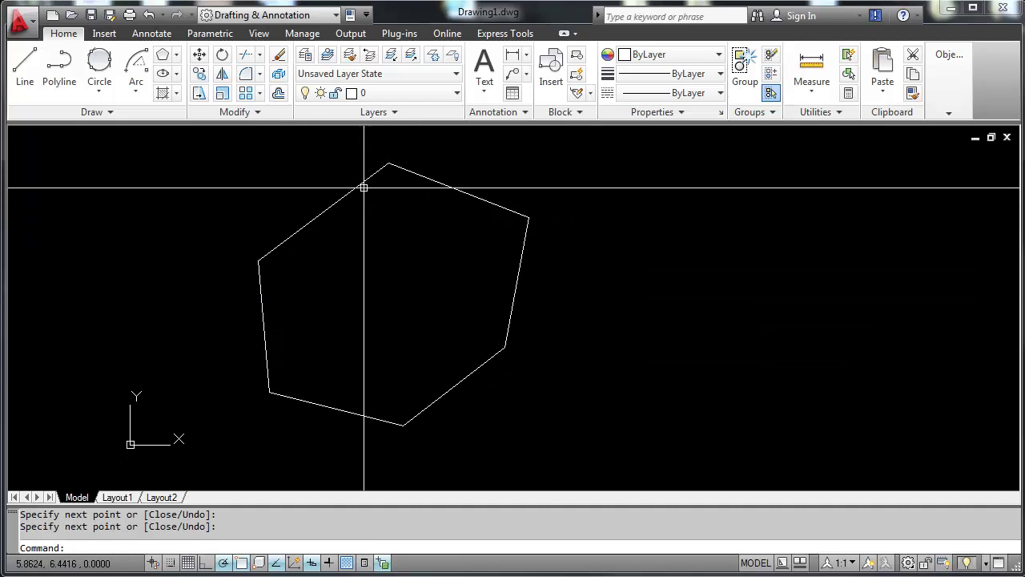
Draw a single line 10 units long at 30°, starting just below and right of the six-sided outline.
click(25, 69)
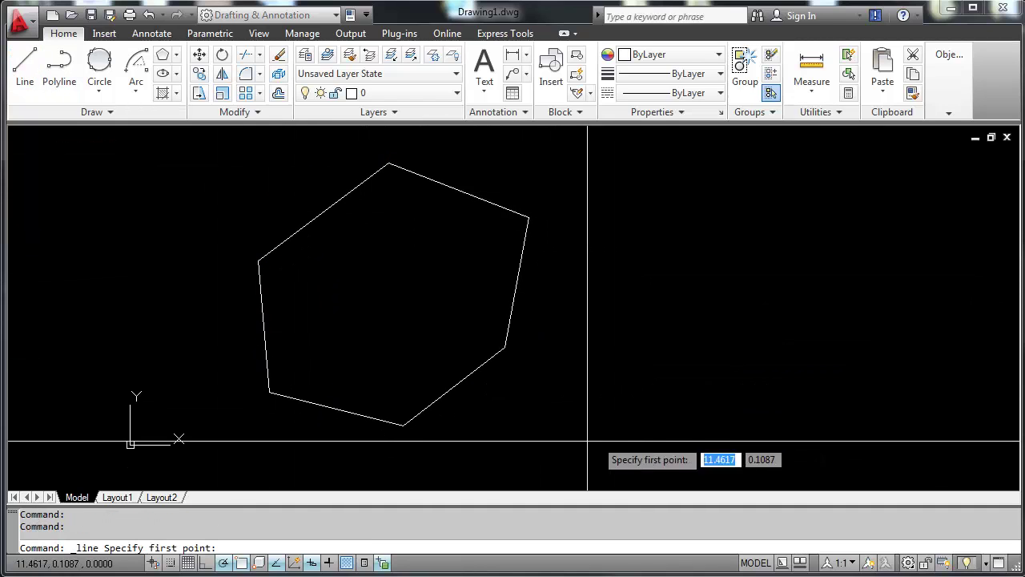
click(522, 428)
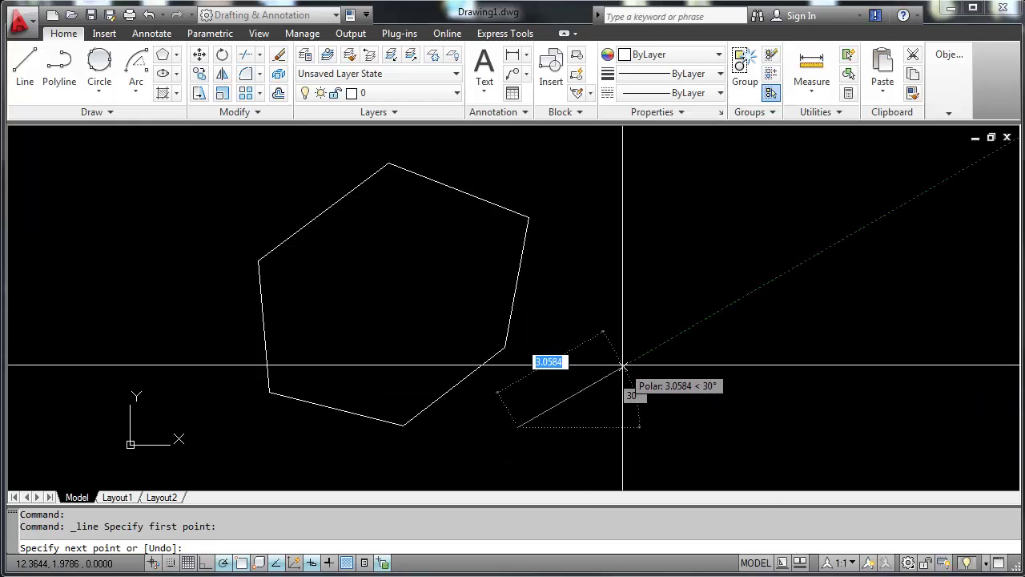
text(10)
key(Return)
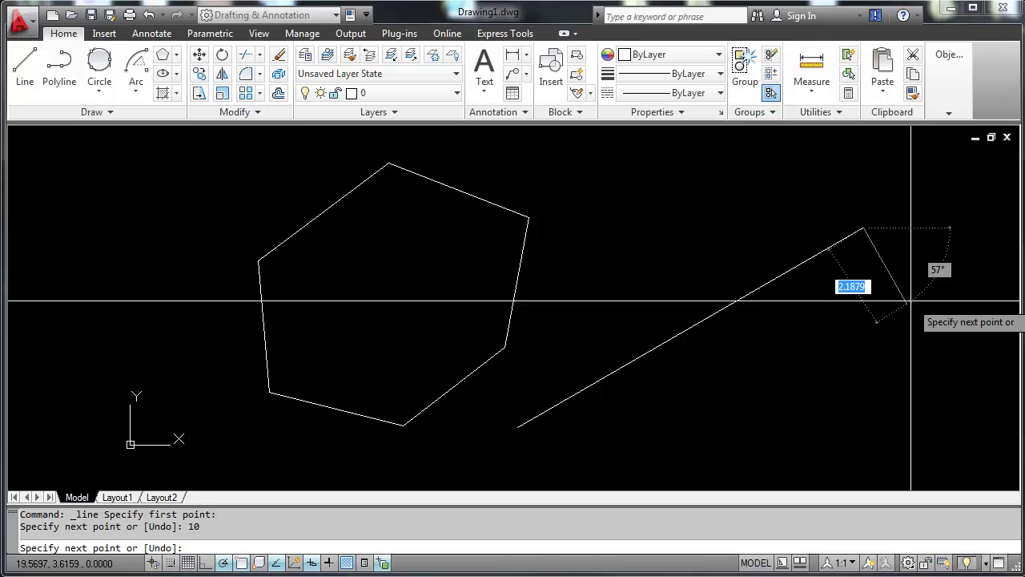
key(Return)
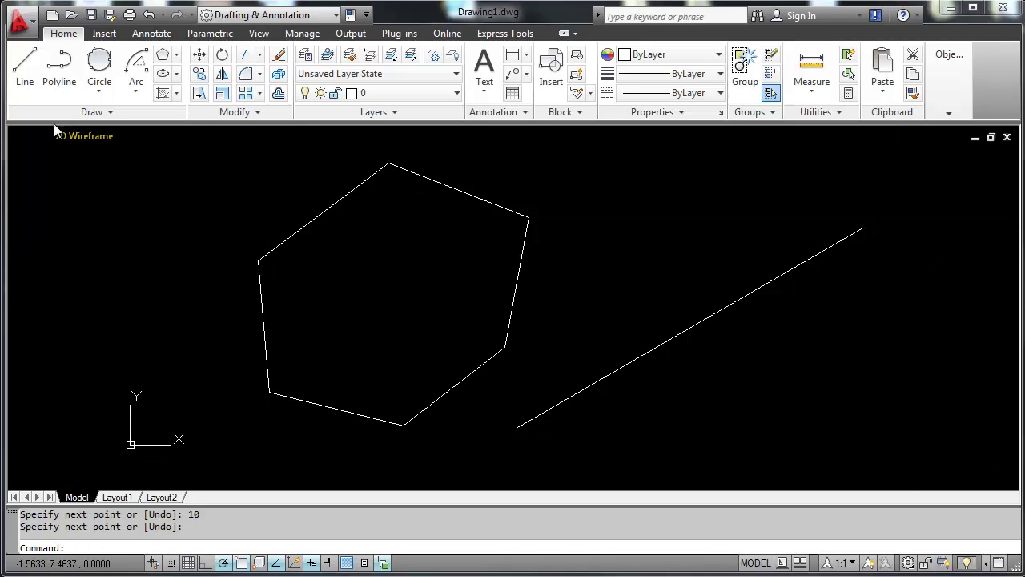
Draw a closed six-sided Polyline to the right of the first outline, overlapping the 10-unit line.
click(59, 72)
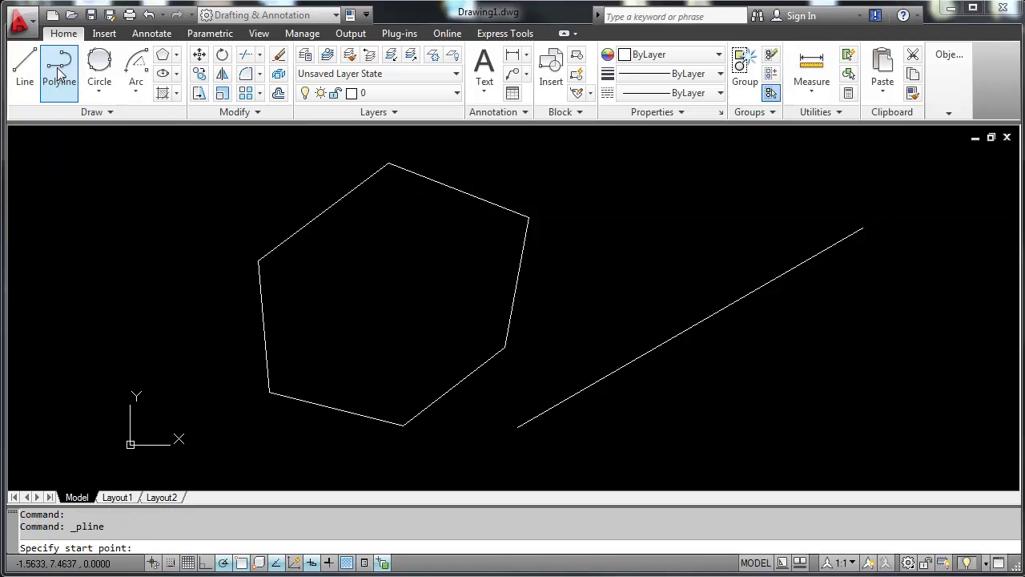
click(629, 223)
click(623, 326)
click(760, 407)
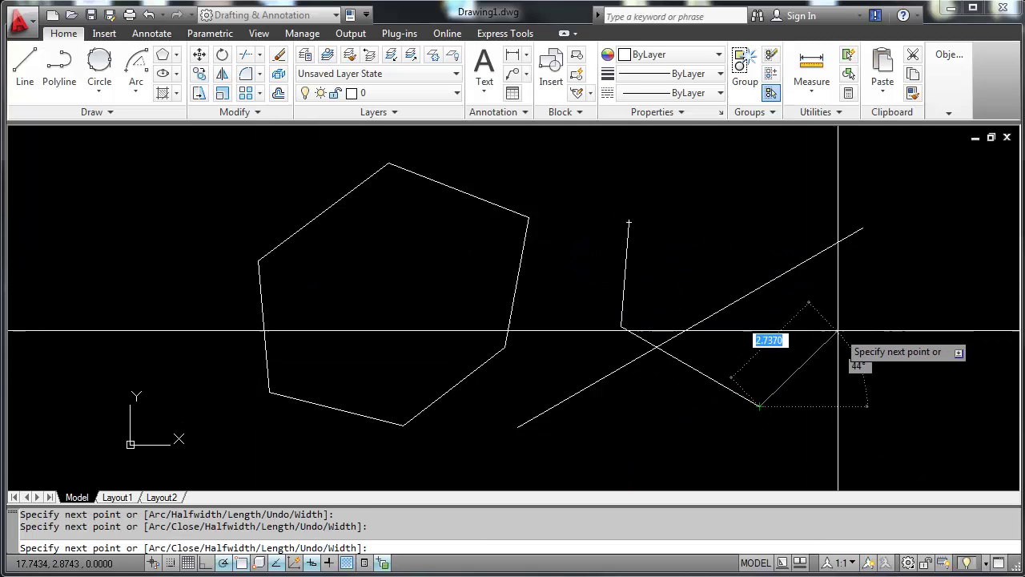
click(838, 330)
click(838, 181)
click(689, 146)
click(629, 223)
key(Return)
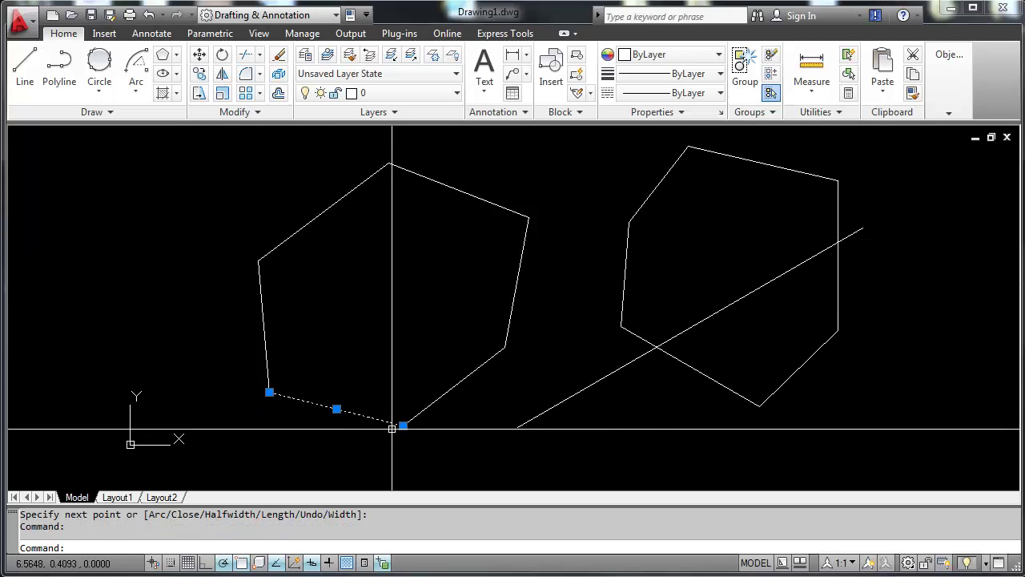
Select the left outline's individual line segments, clear the selection, and select the polyline to compare how each is picked.
click(262, 309)
click(285, 241)
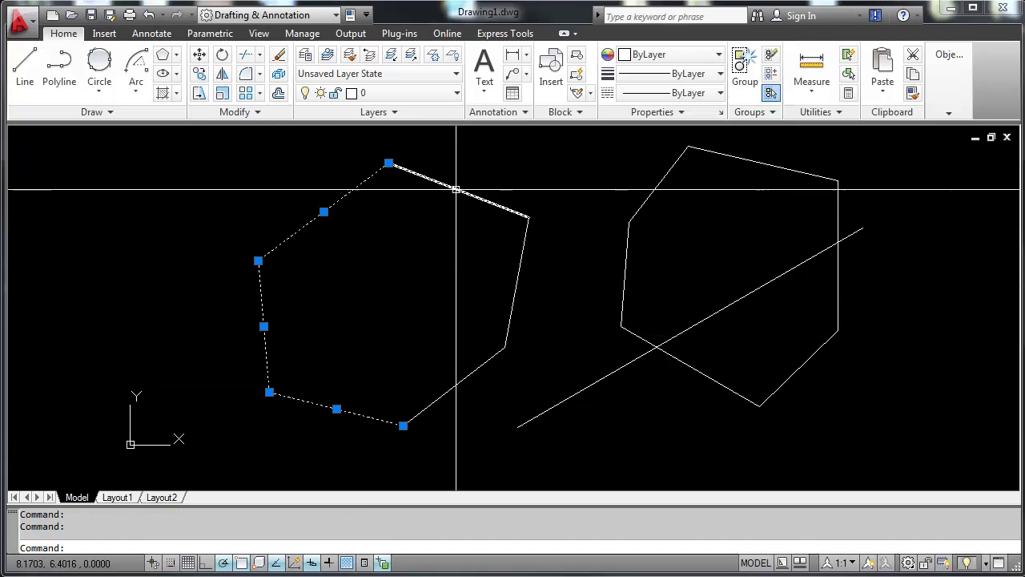
click(455, 189)
click(518, 255)
click(478, 371)
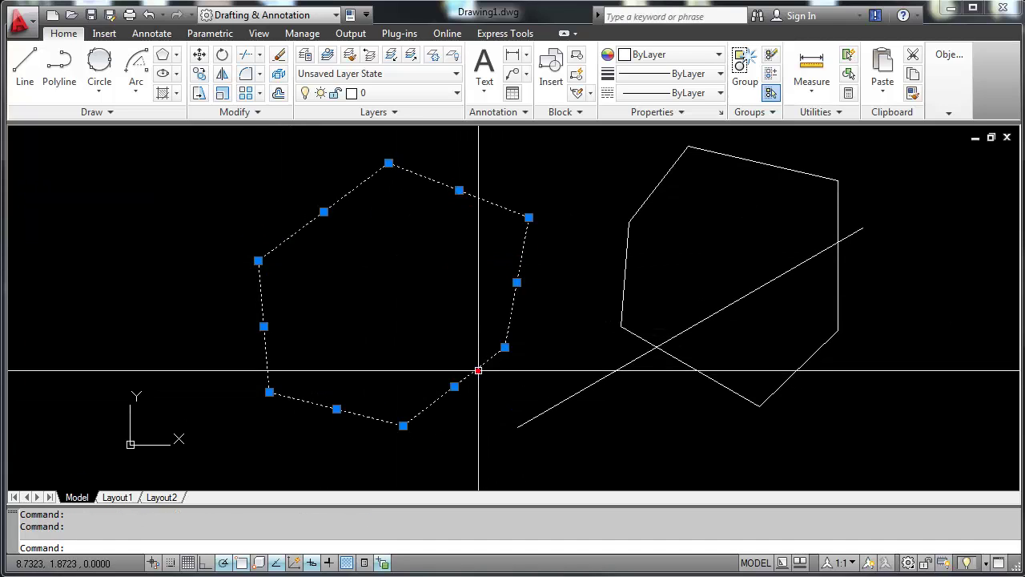
key(Escape)
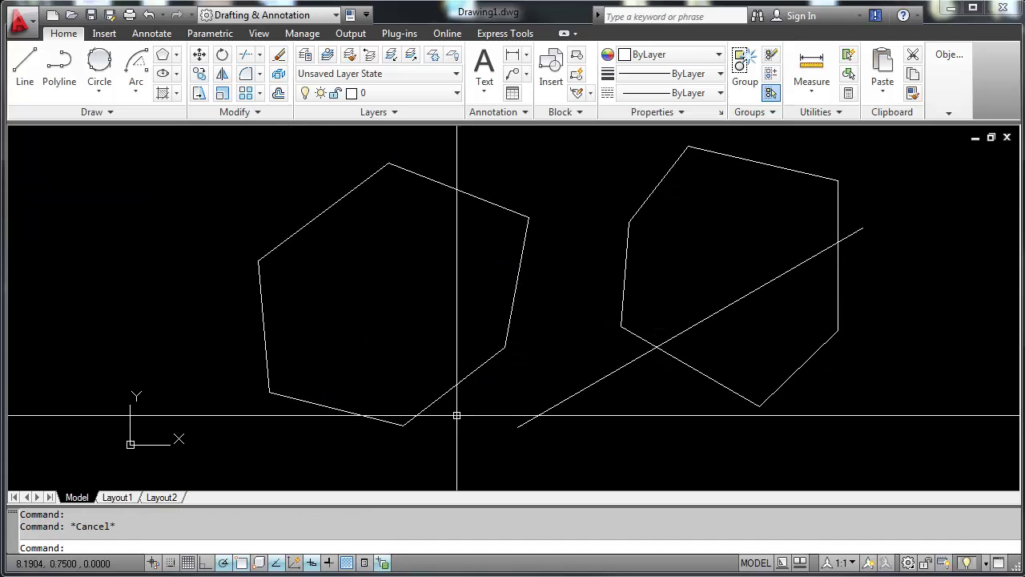
click(709, 381)
key(Escape)
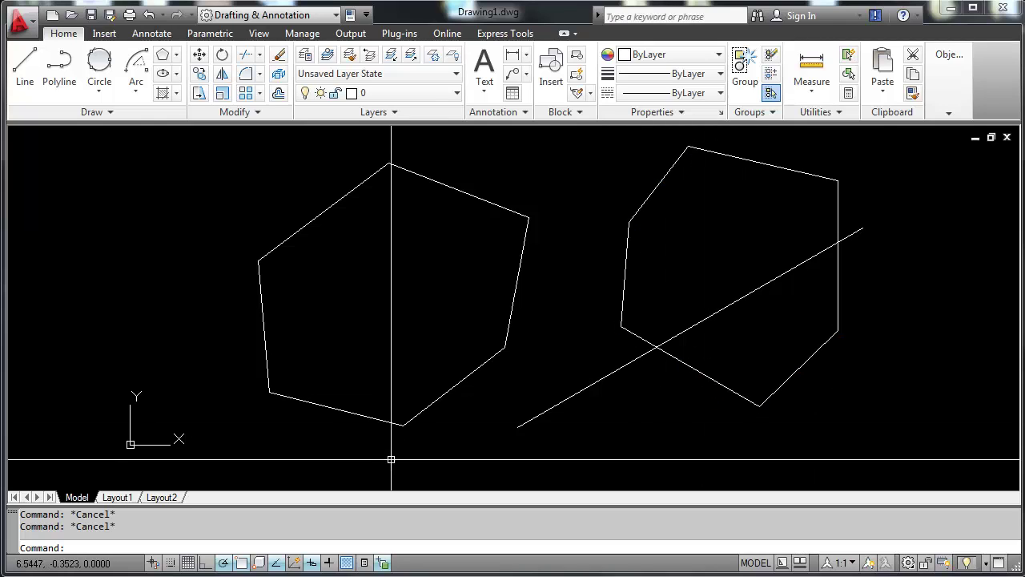
Stretch the right endpoint of the left outline's lower-left line down and to the left, opening the outline.
click(326, 405)
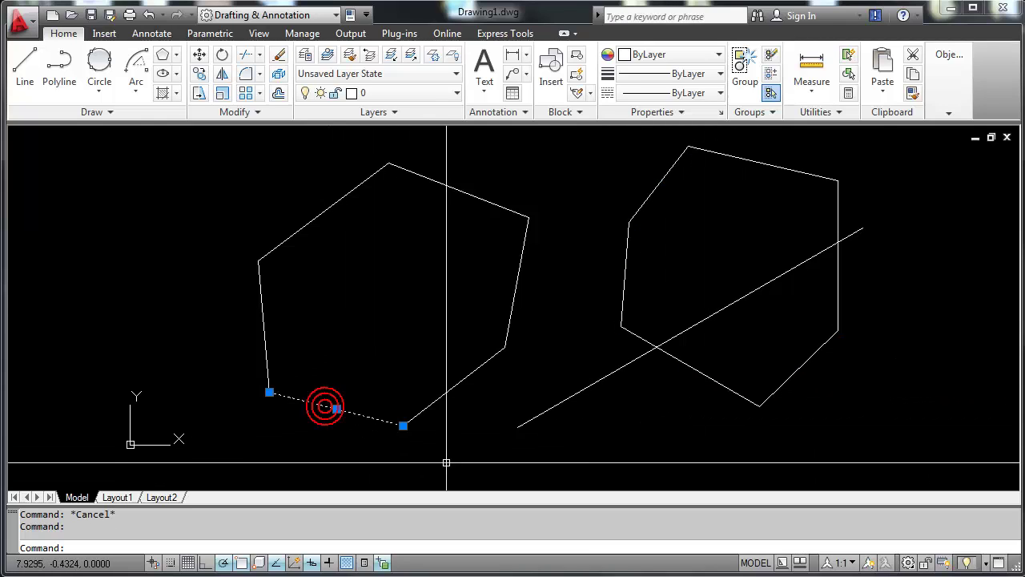
click(404, 426)
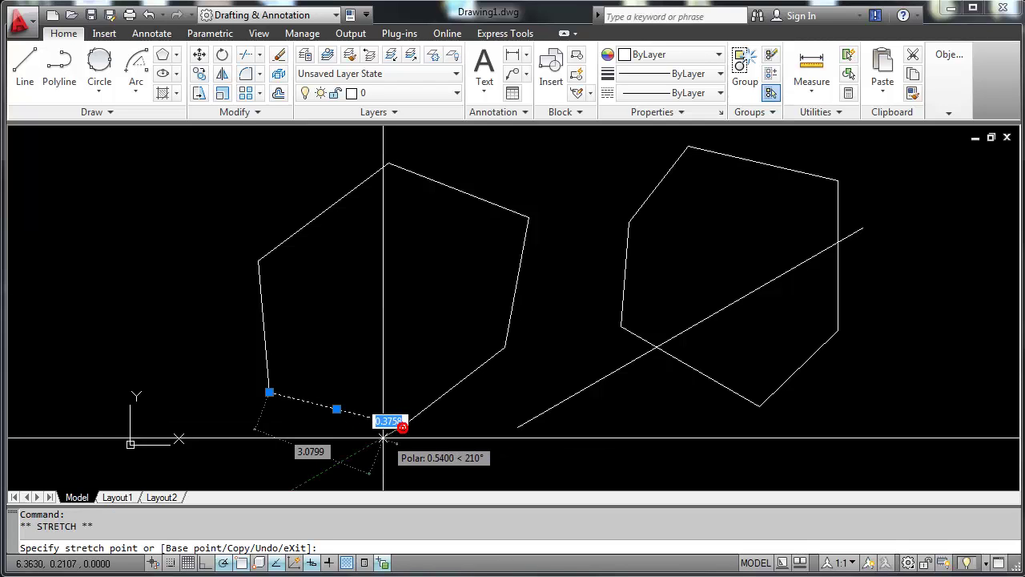
click(305, 459)
key(Escape)
key(Escape)
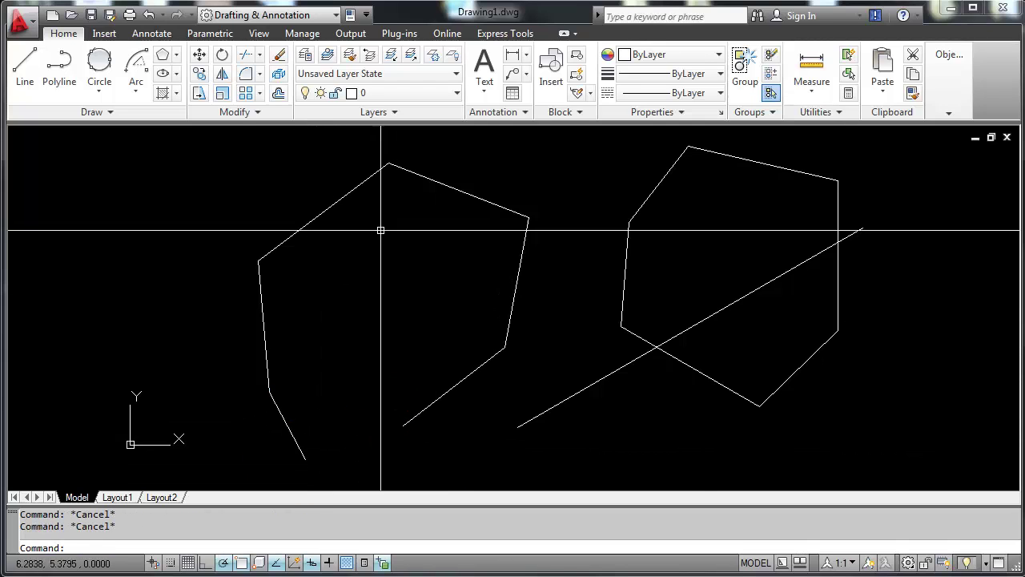
Reshape the polyline by stretching its lower vertices downward, its upper-right and upper-left vertices outward, and its top vertex inward.
click(719, 386)
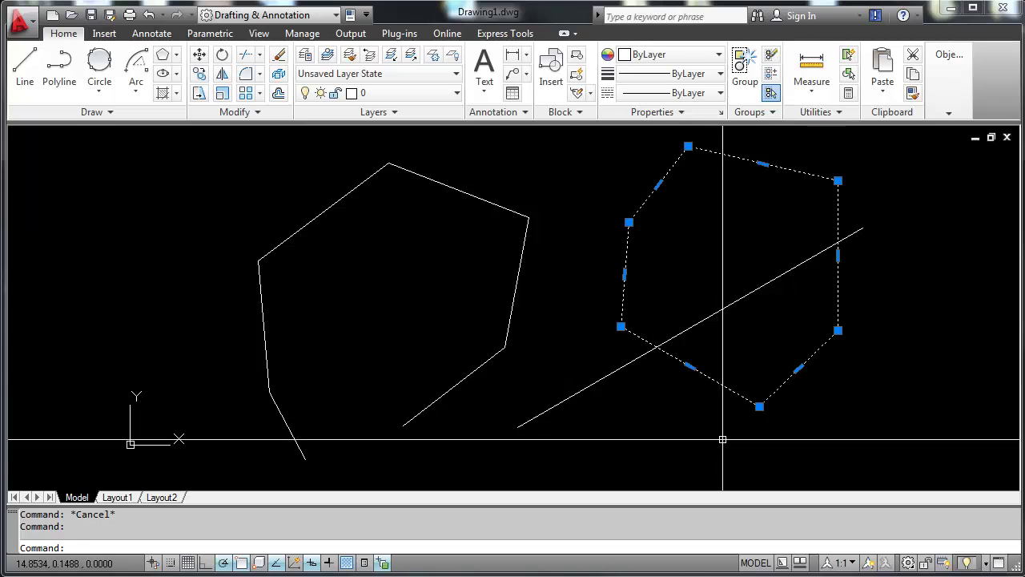
click(759, 407)
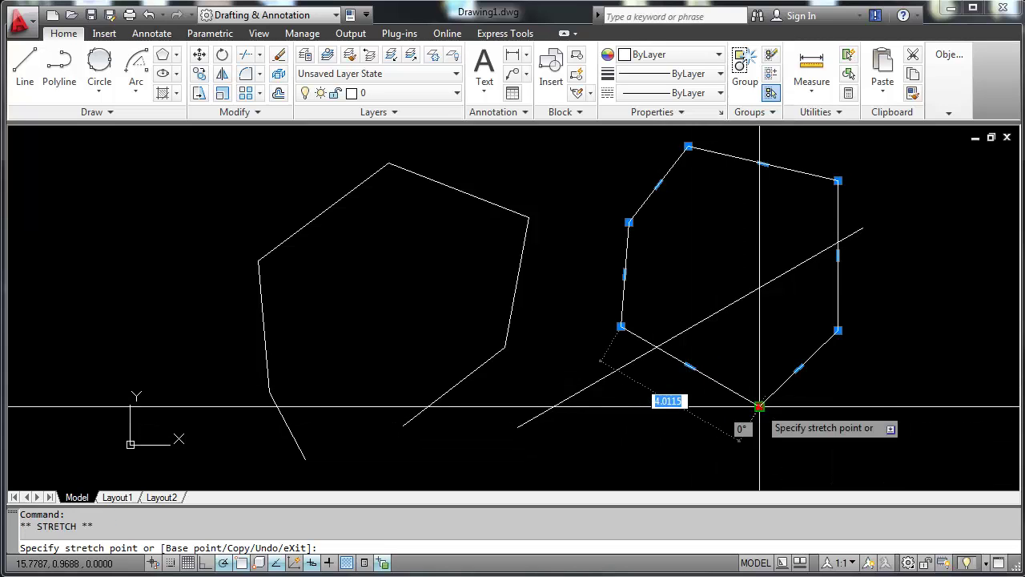
click(691, 463)
click(838, 330)
click(855, 432)
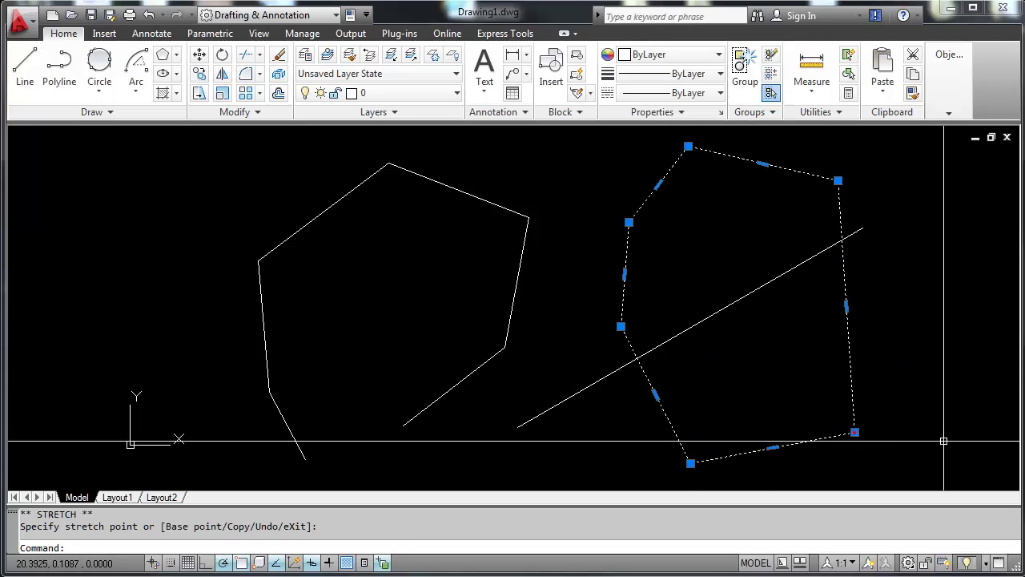
click(838, 180)
click(937, 187)
click(688, 146)
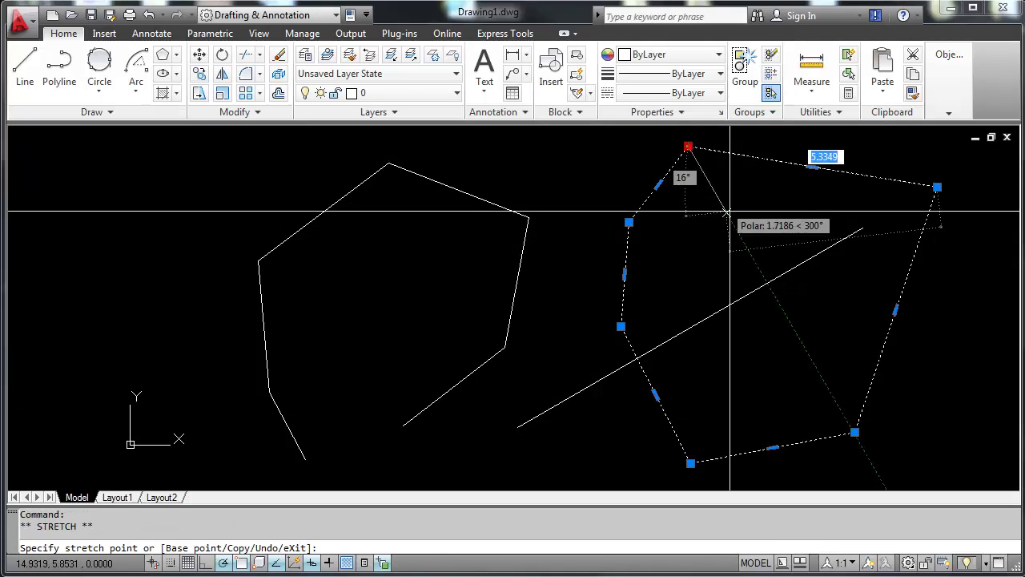
click(758, 245)
key(Escape)
key(Escape)
Draw a Center, Radius circle with radius 1 to the left of the opened line outline.
click(100, 94)
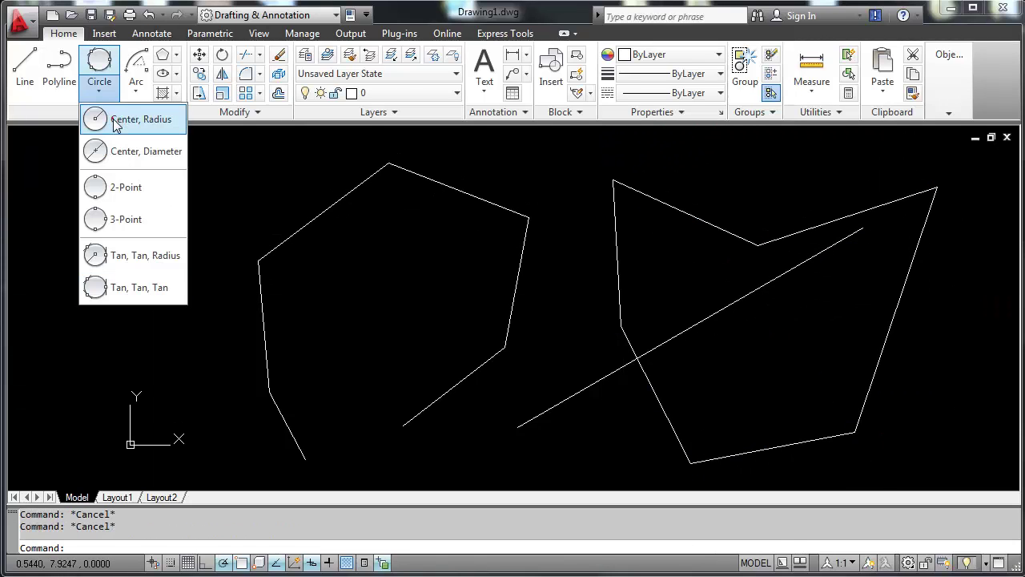
click(120, 114)
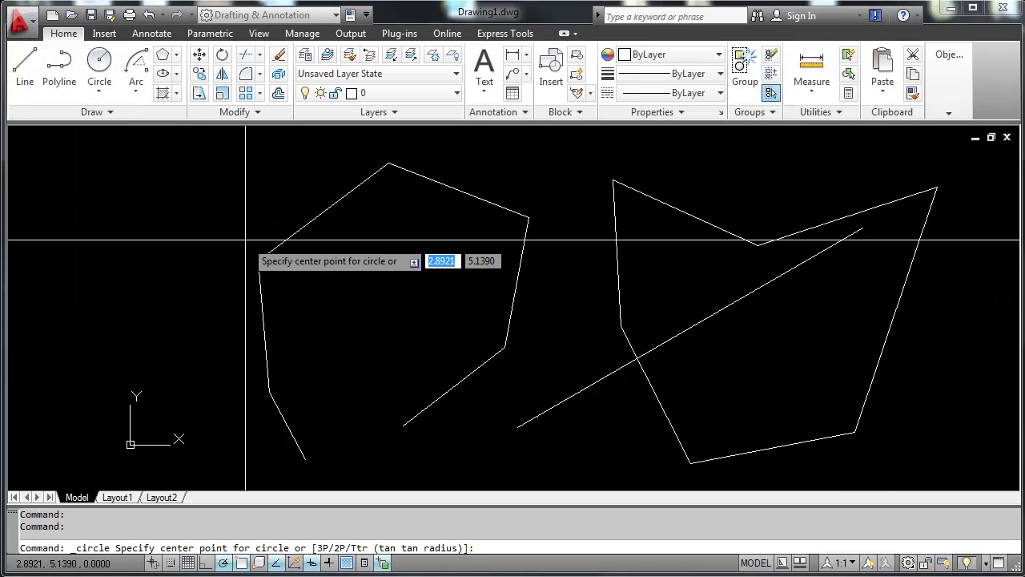
click(127, 275)
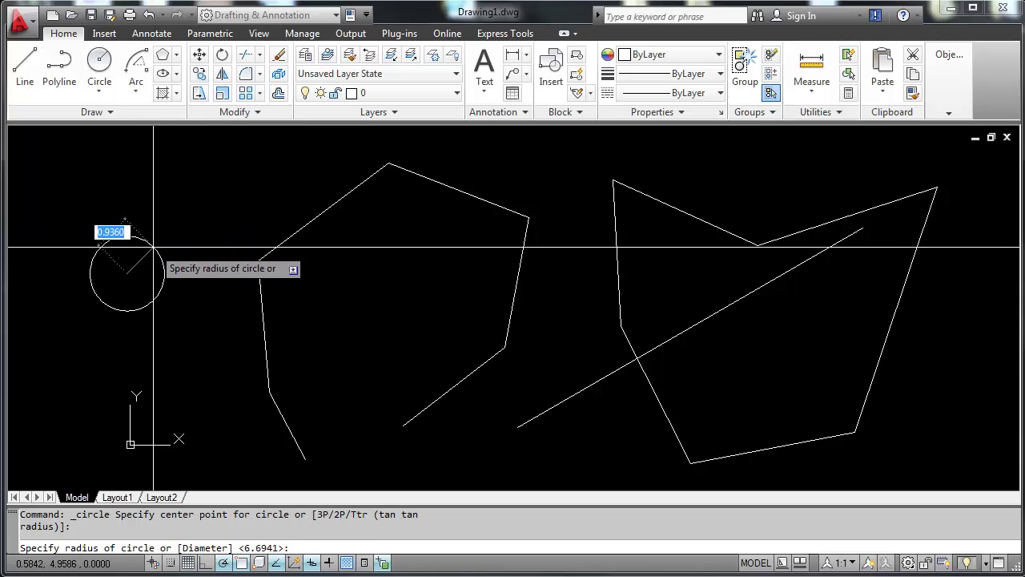
key(Return)
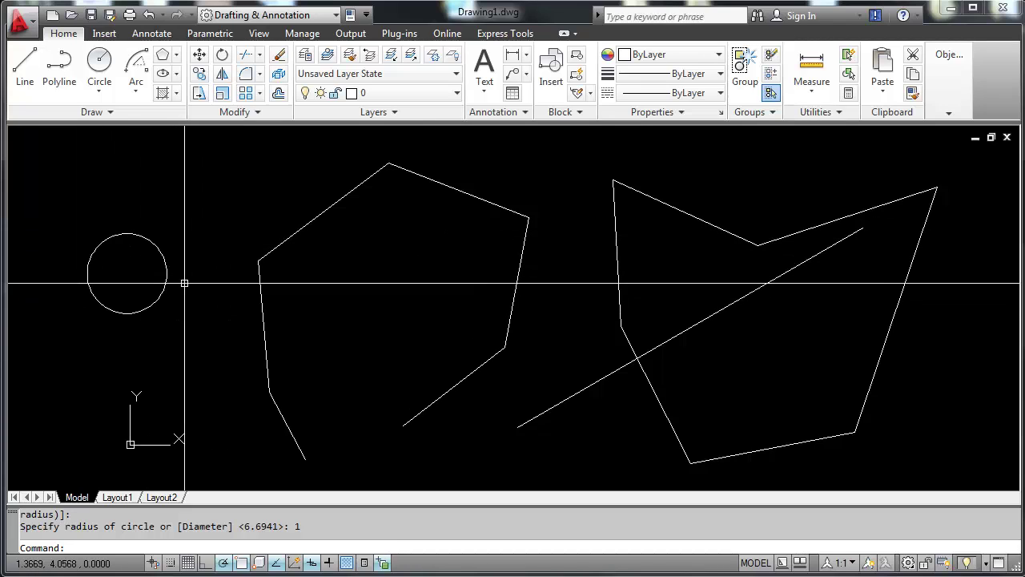
Draw a Center, Diameter circle with diameter 2 above and right of the first circle.
click(99, 85)
click(116, 150)
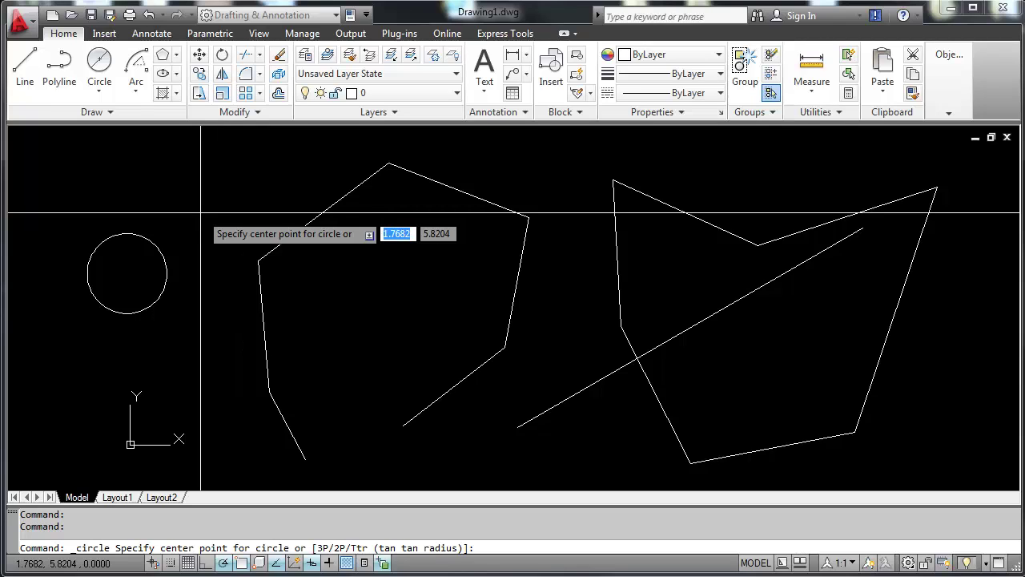
click(200, 213)
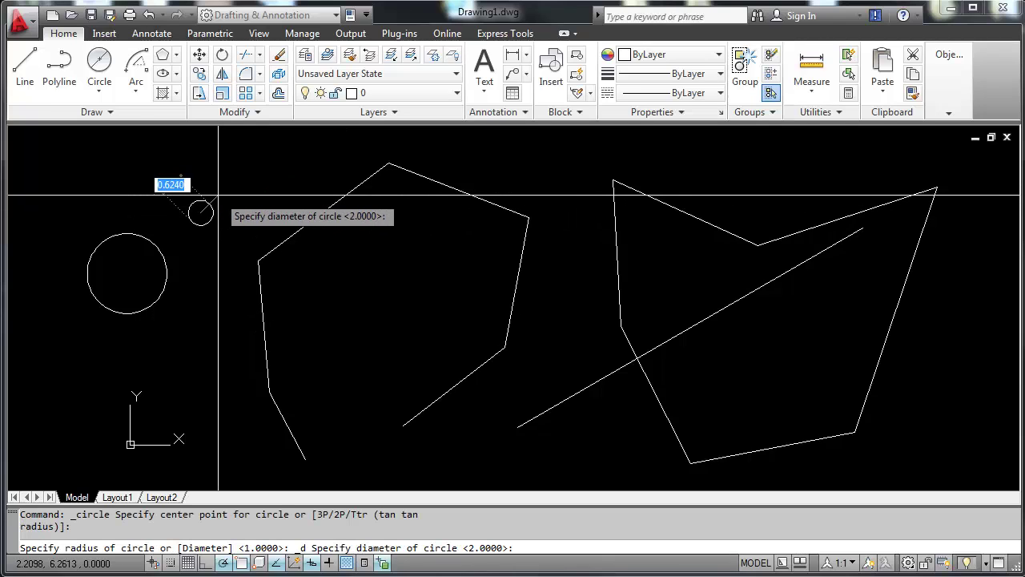
text(2)
key(Return)
Draw a 2-Point circle whose diameter spans the two open line ends at the bottom of the left outline.
click(100, 86)
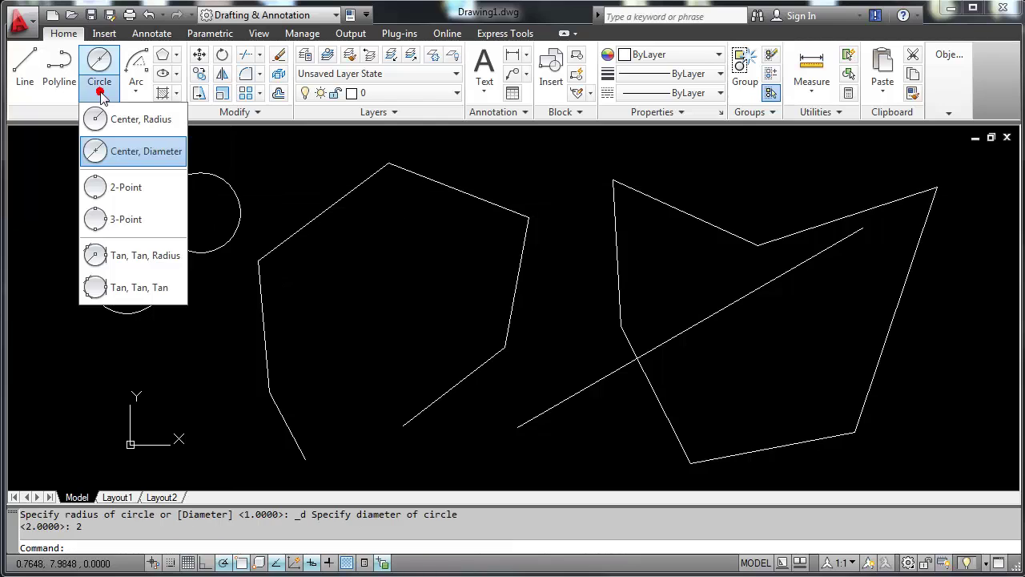
click(120, 187)
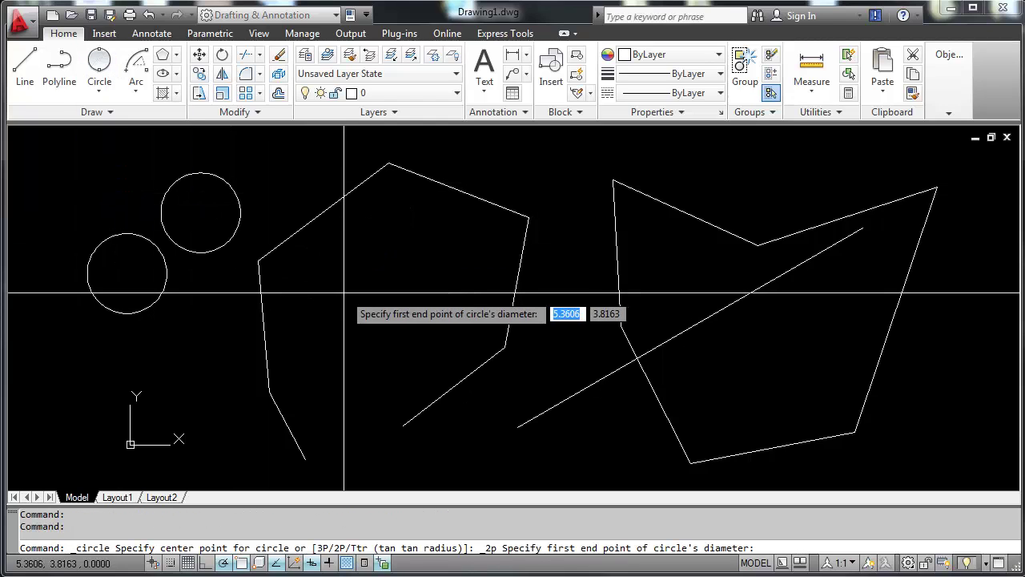
click(305, 459)
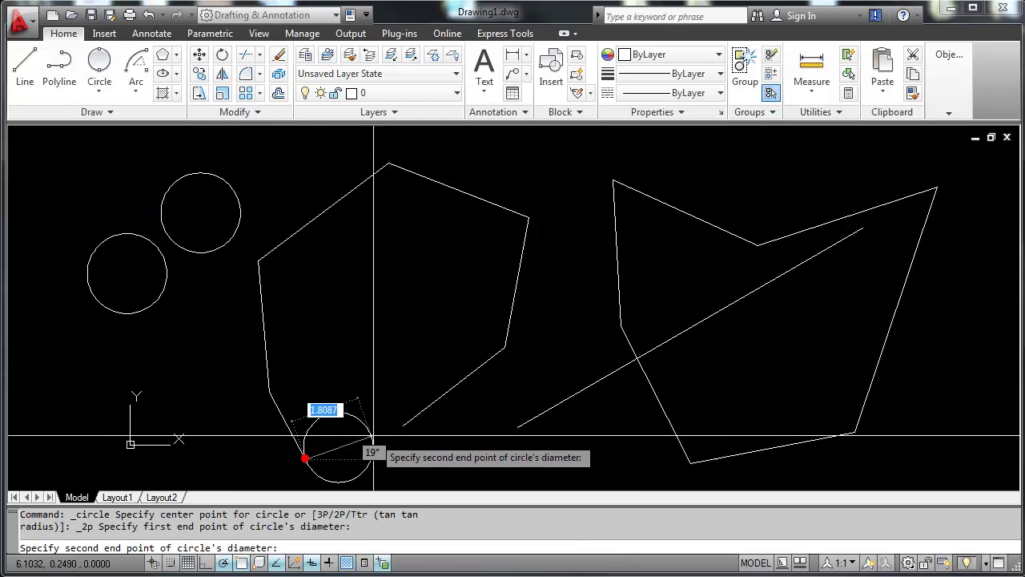
click(403, 426)
scroll(431, 384, down, 3)
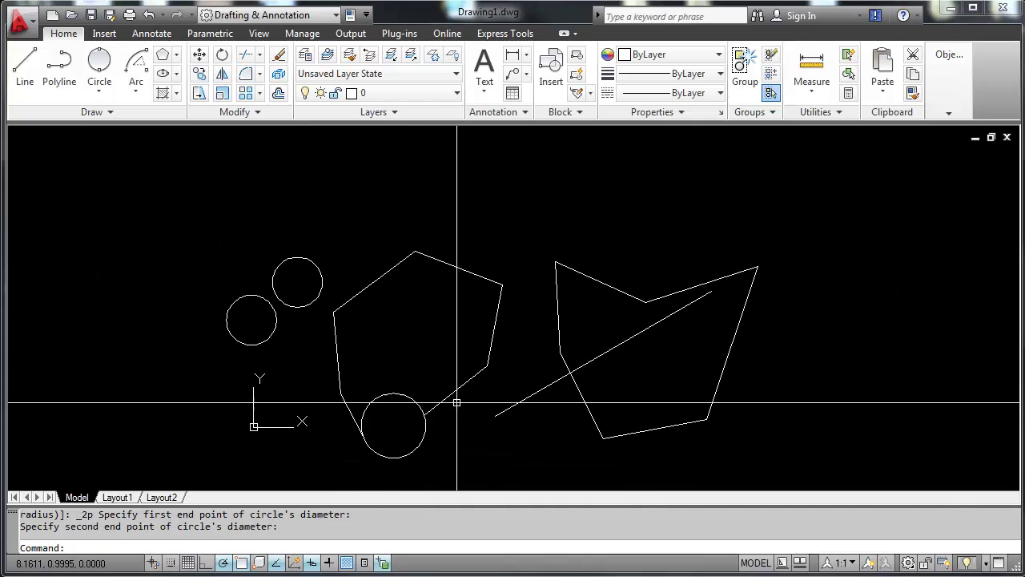
Draw a 3-Point circle through the left outline's upper-right and lower-right corners and the right polyline's left vertex.
click(98, 91)
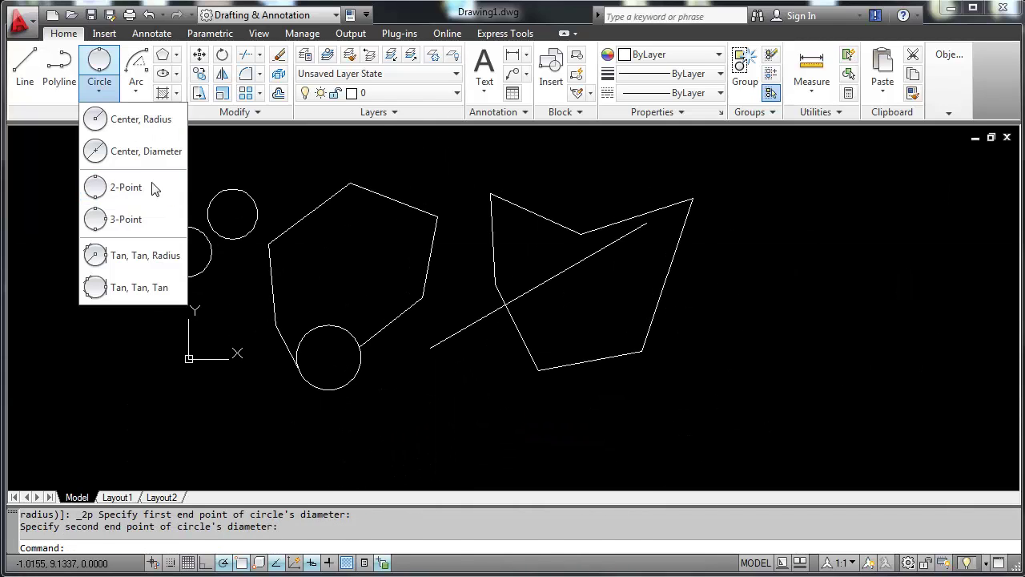
click(121, 219)
click(437, 216)
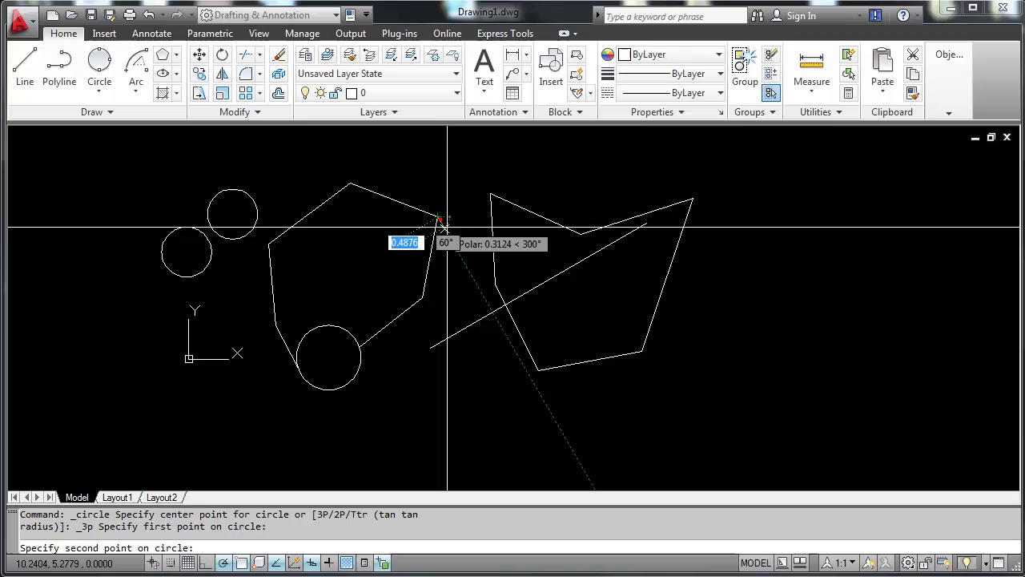
click(494, 286)
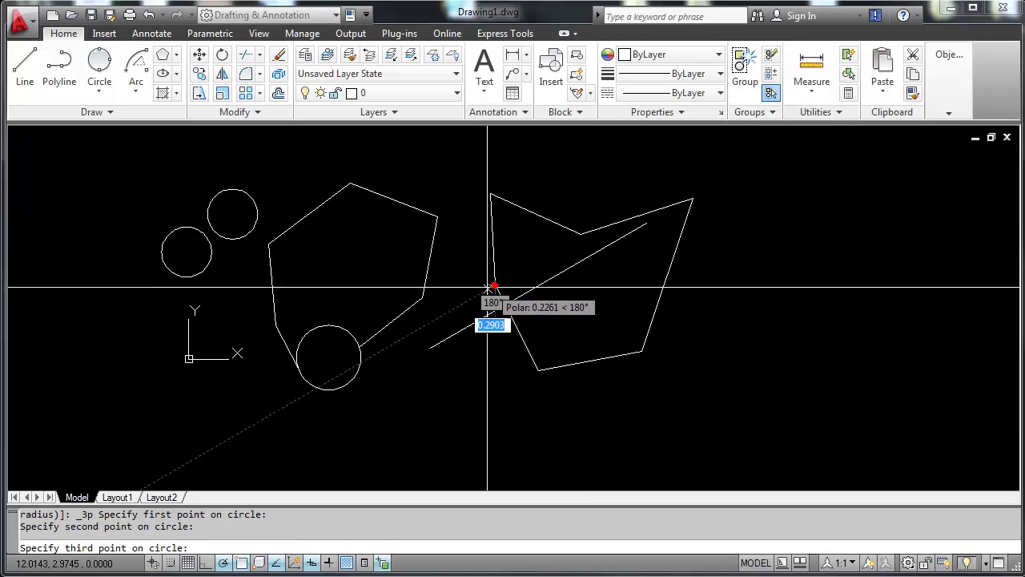
click(423, 295)
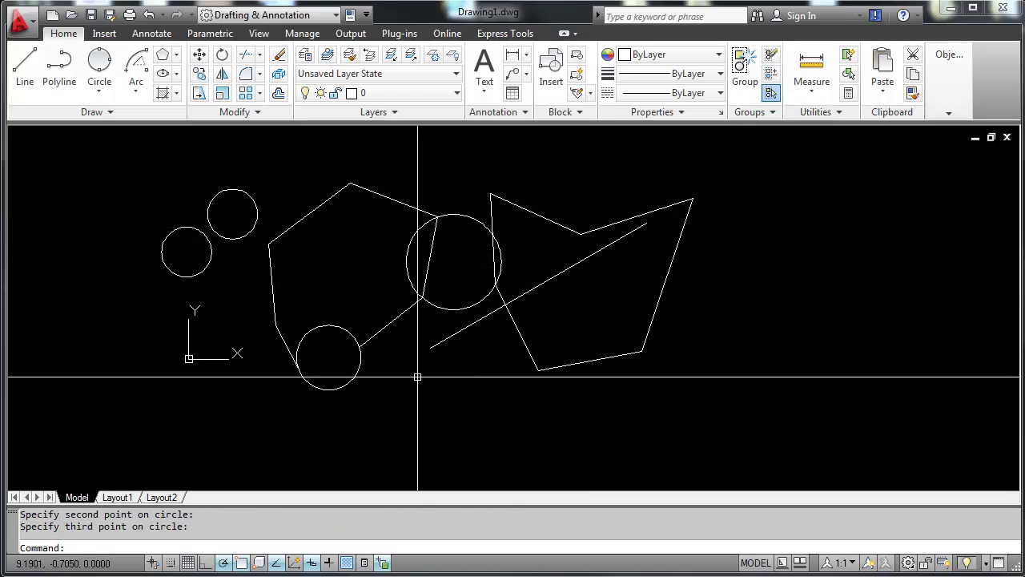
Draw a Tan, Tan, Radius circle with radius 3 tangent to the diagonal line and the right polyline's lower-left edge.
click(100, 90)
click(122, 255)
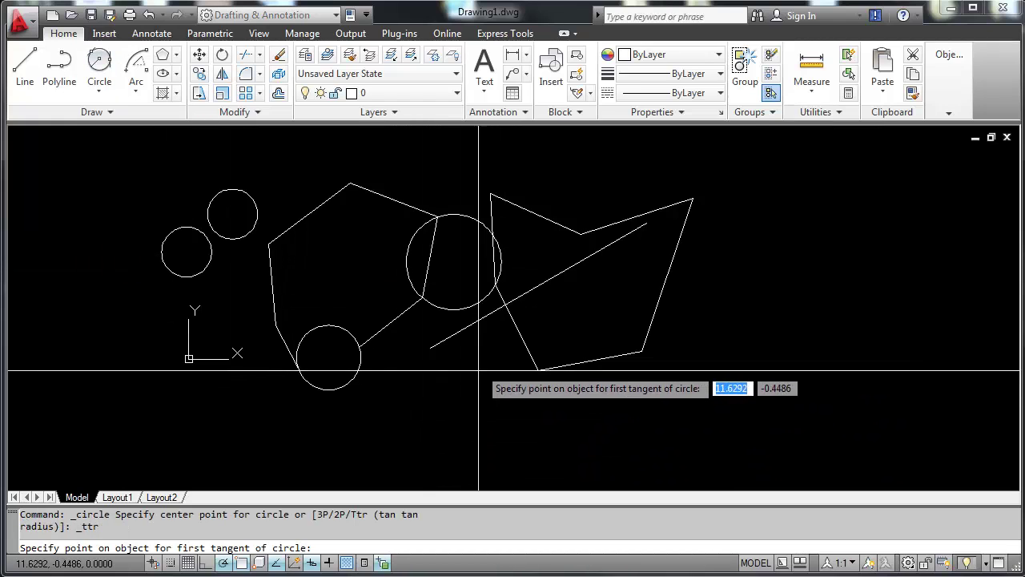
click(458, 335)
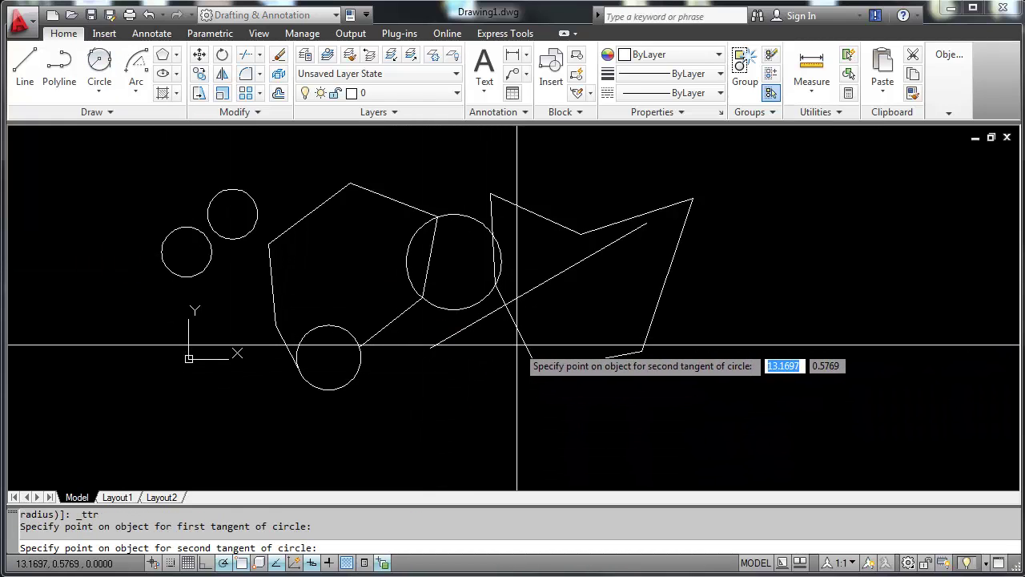
click(517, 346)
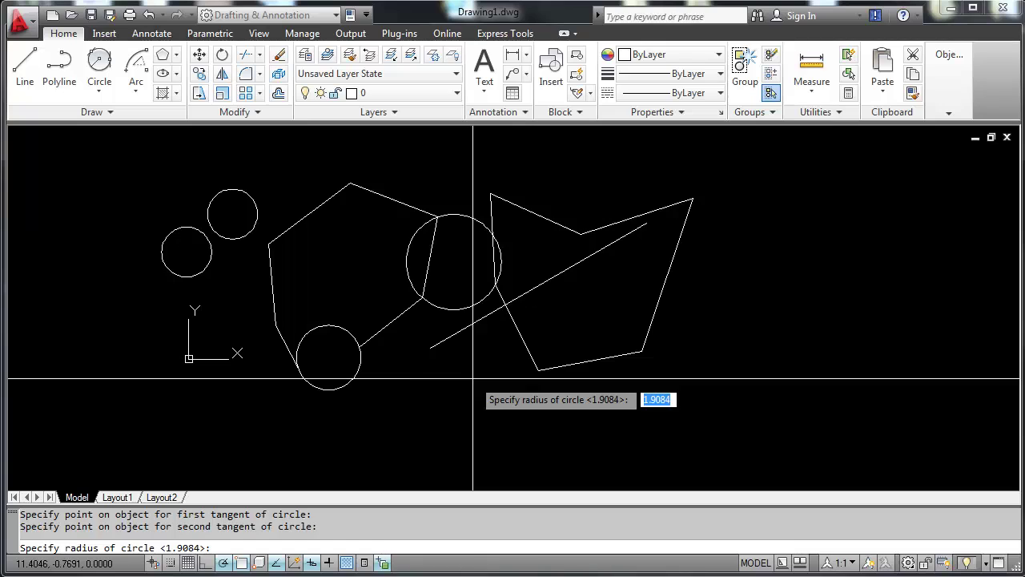
text(3)
key(Return)
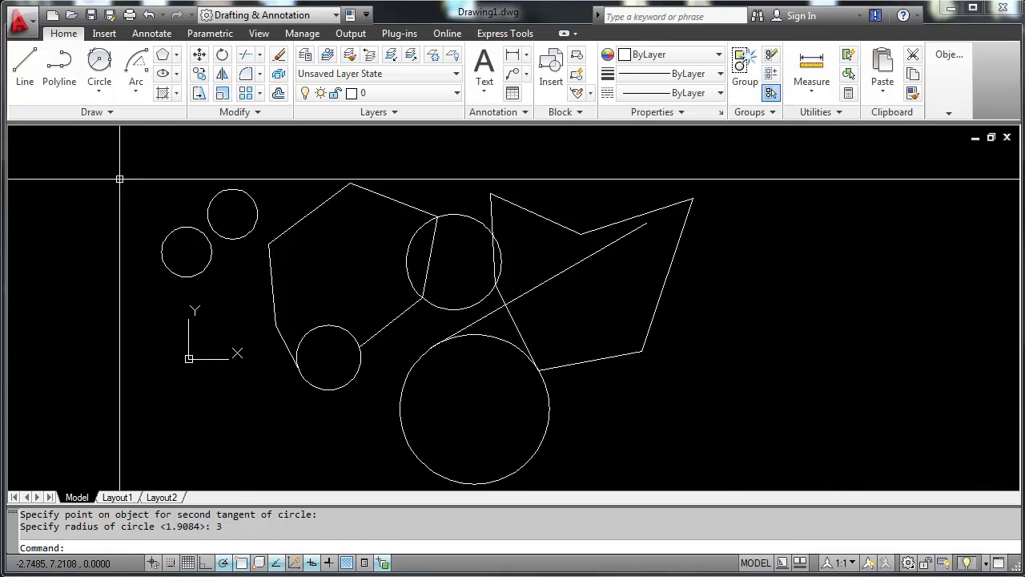
Draw a Tan, Tan, Tan circle touching the right polyline's bottom edge, its lower-left edge and the diagonal line.
click(99, 91)
click(124, 287)
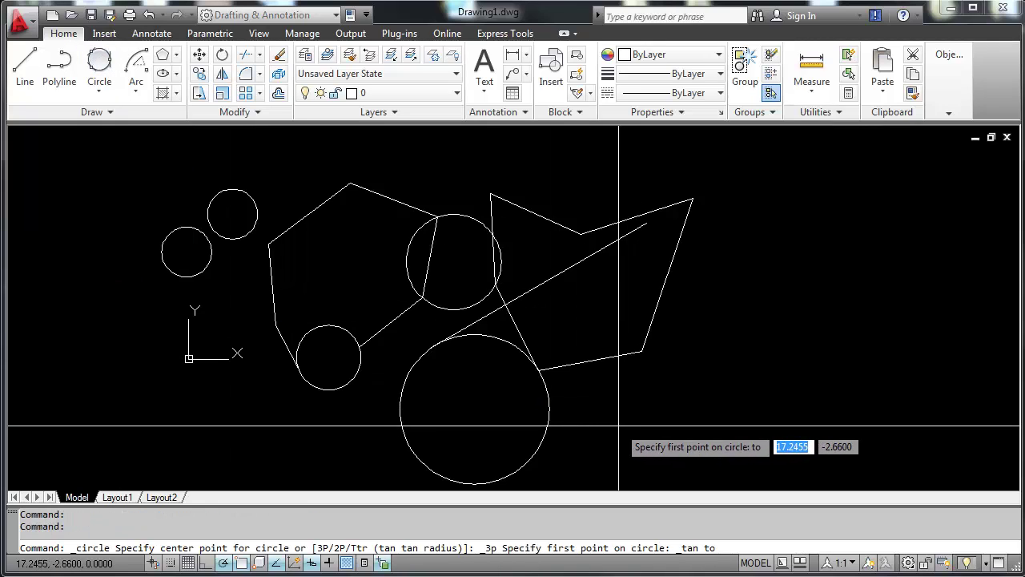
click(586, 360)
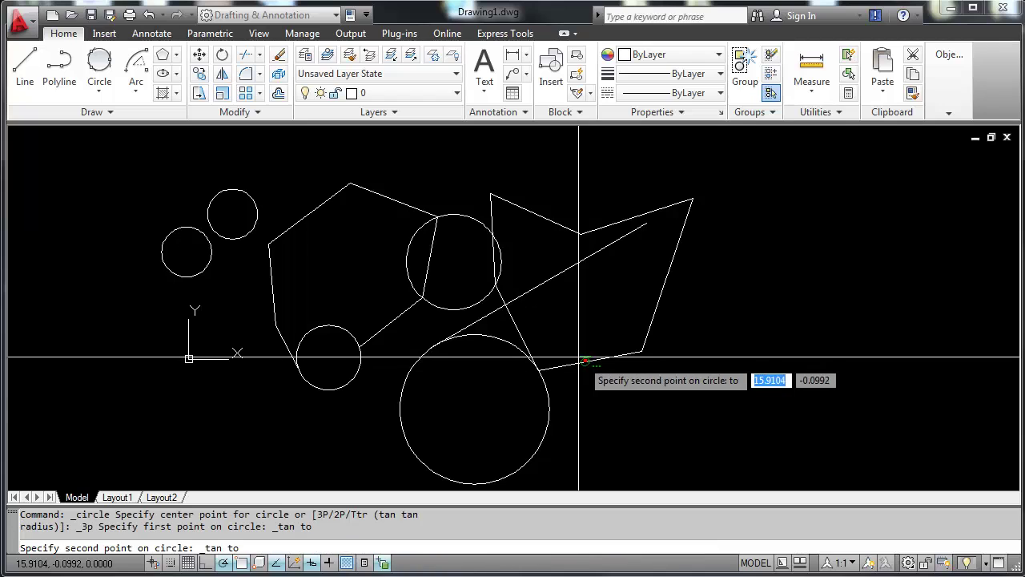
click(524, 341)
click(564, 277)
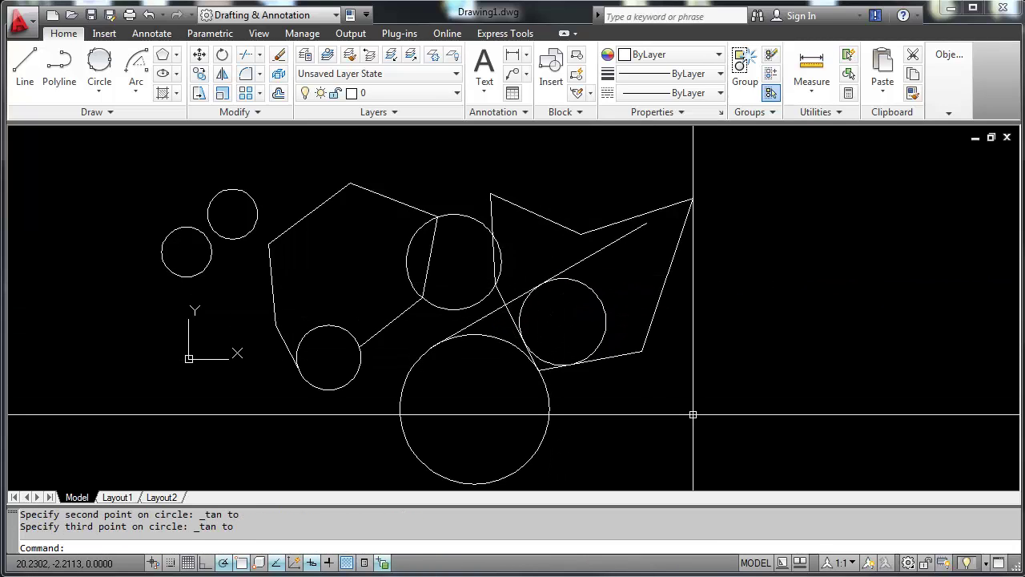
Draw an upward-bulging three-point arc in the empty area to the right of the polyline.
click(138, 78)
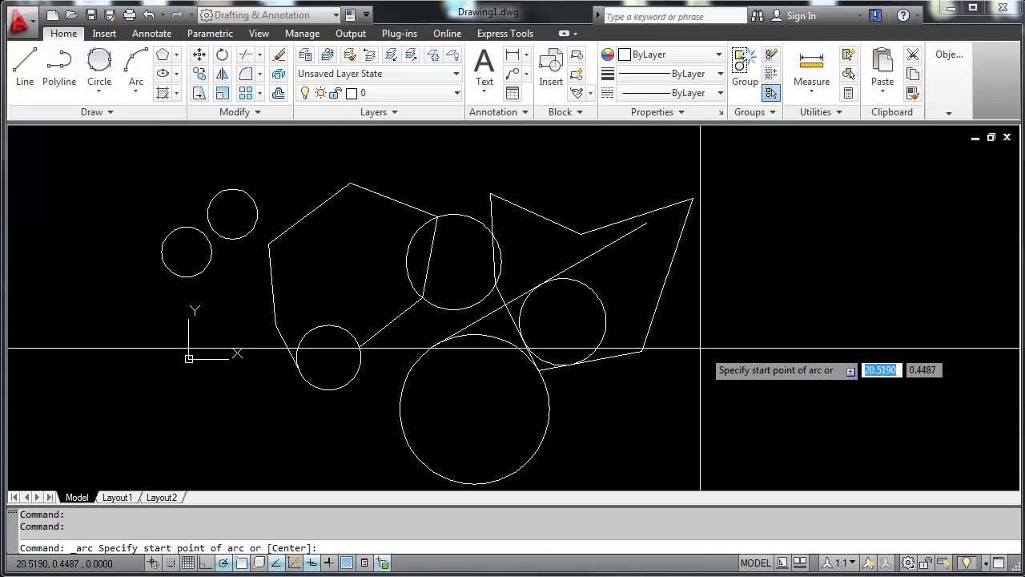
click(727, 366)
click(792, 282)
click(880, 324)
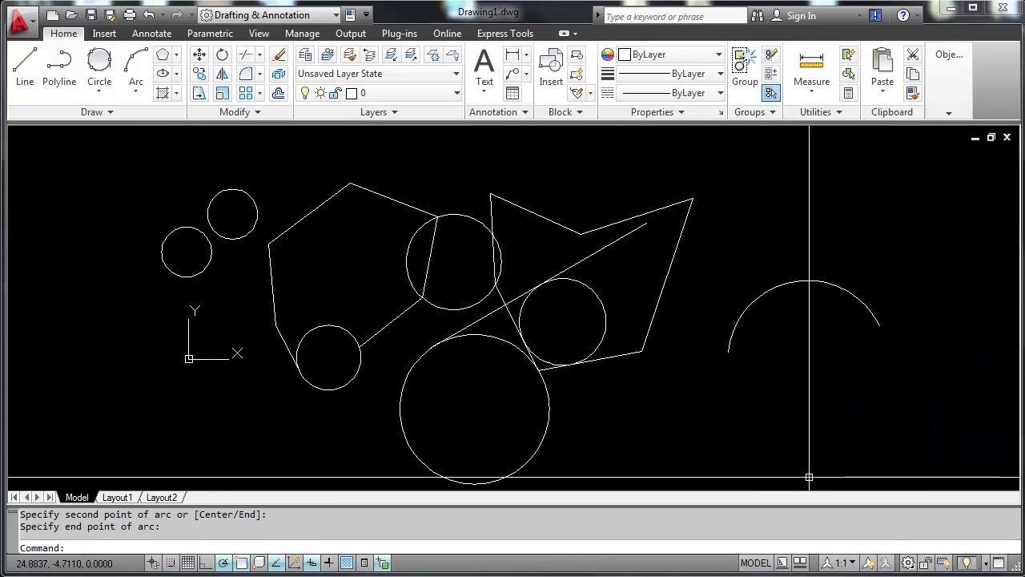
Draw a large Start, Center, End arc below the first arc, sweeping through the bottom and ending at the upper right.
click(141, 66)
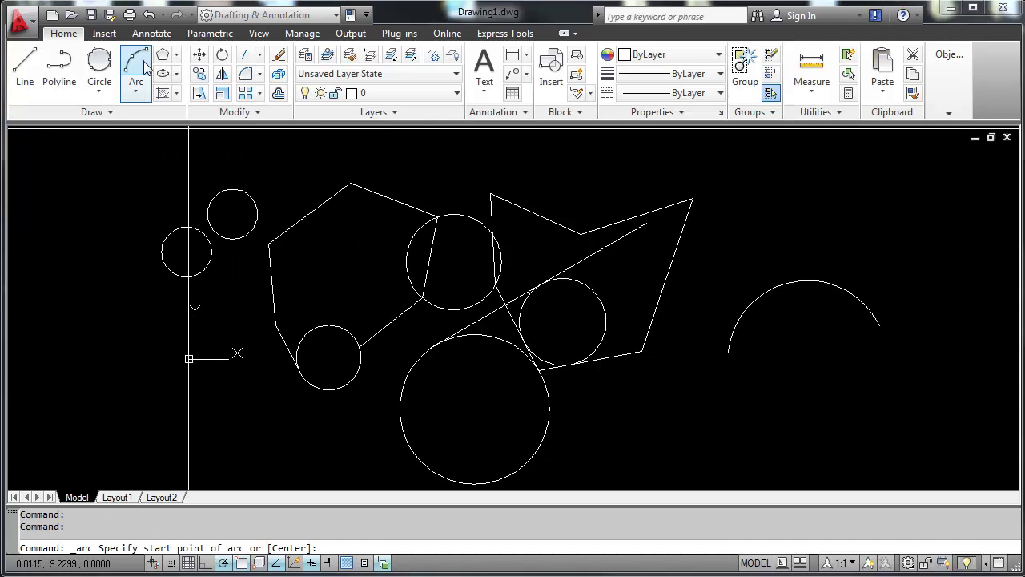
click(137, 91)
click(178, 156)
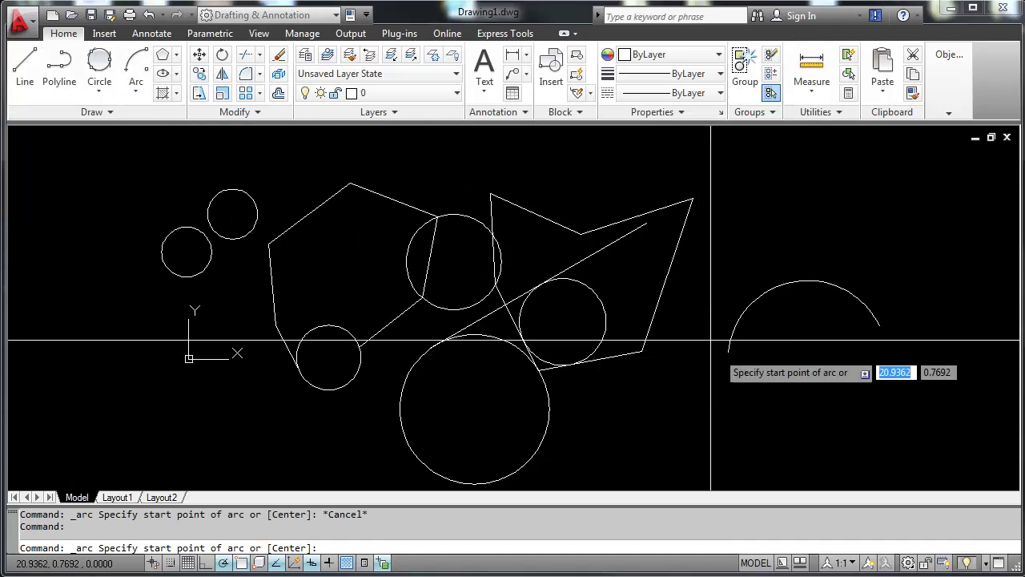
click(791, 441)
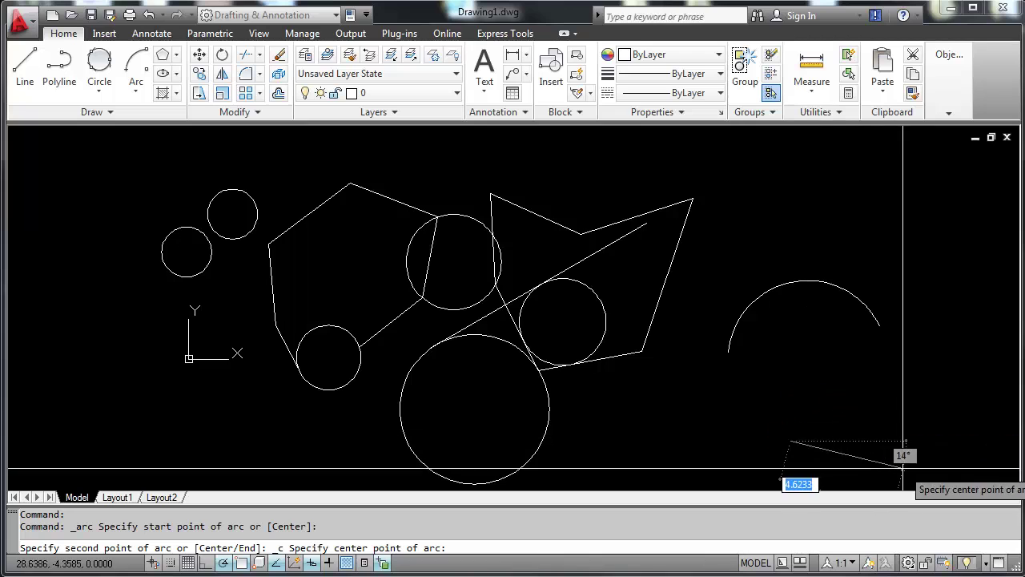
click(882, 441)
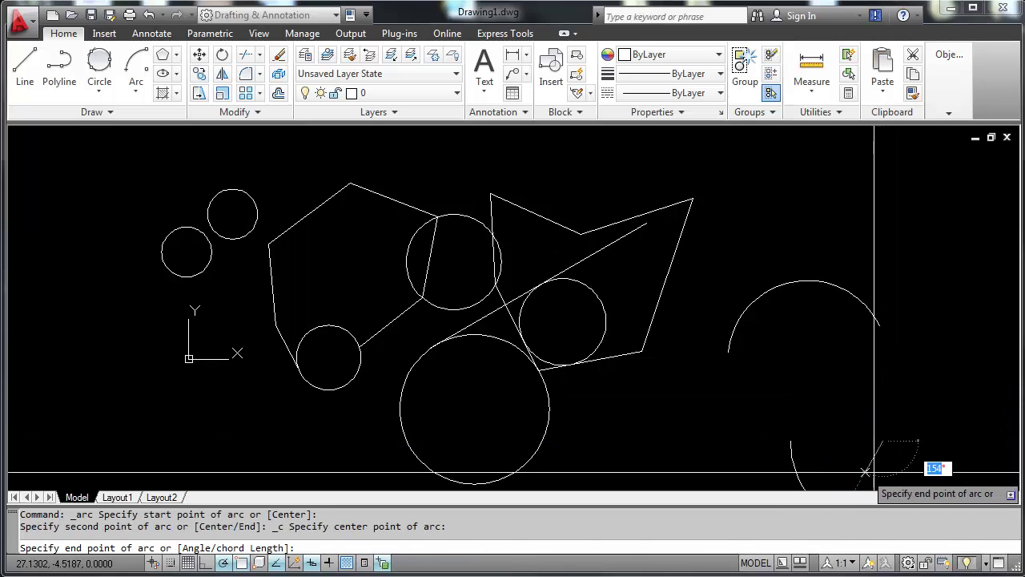
scroll(886, 405, down, 4)
scroll(835, 408, up, 3)
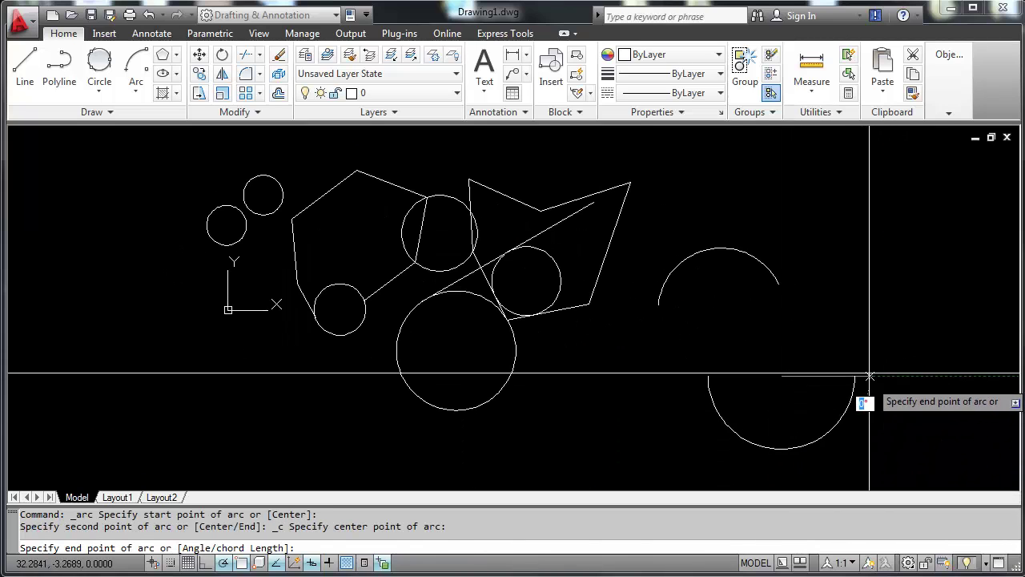
click(833, 328)
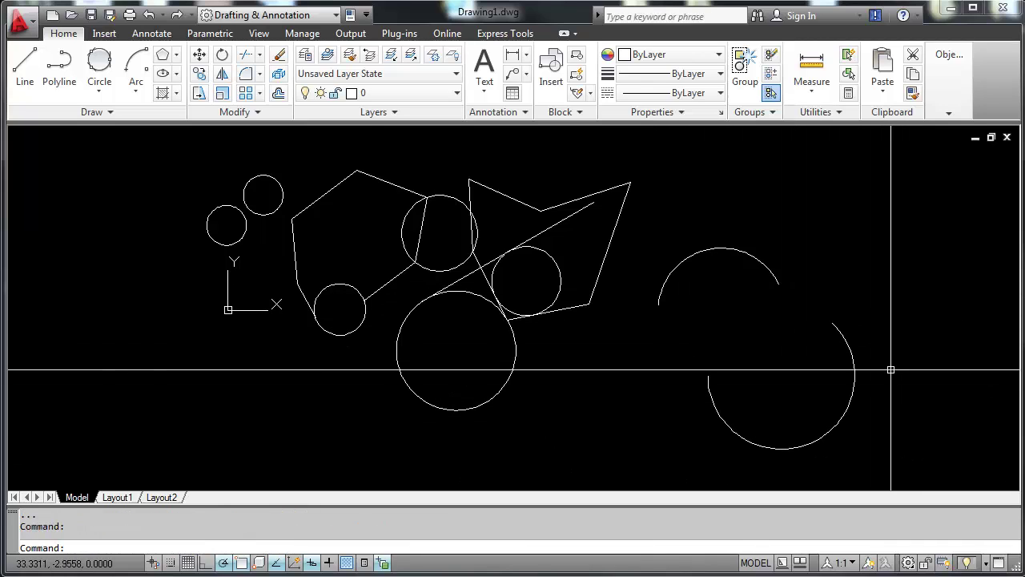
Draw a 2 by 2 rectangle below and left of the origin, using @2,2 for the opposite corner.
click(177, 54)
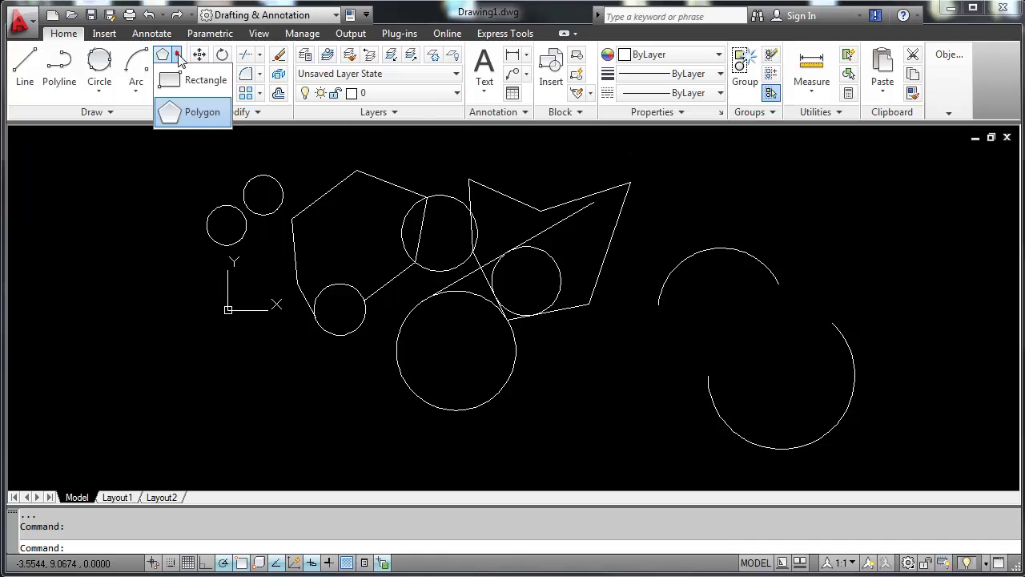
click(183, 84)
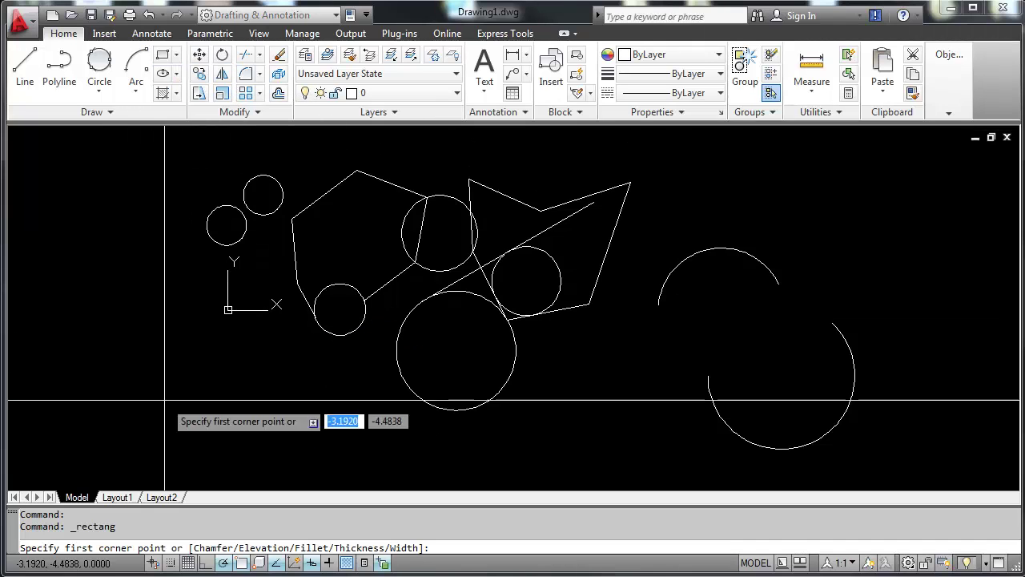
click(90, 412)
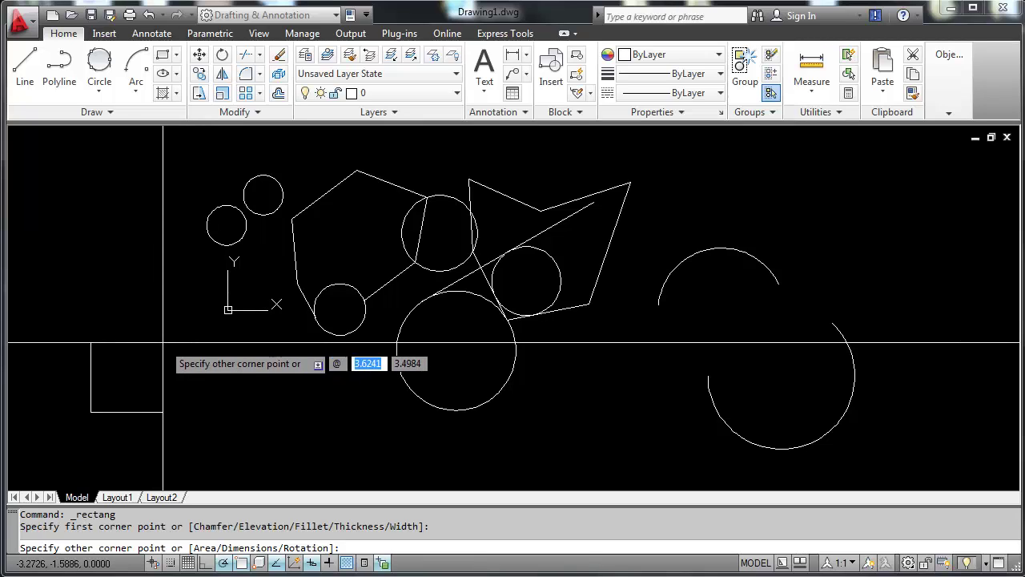
key(Return)
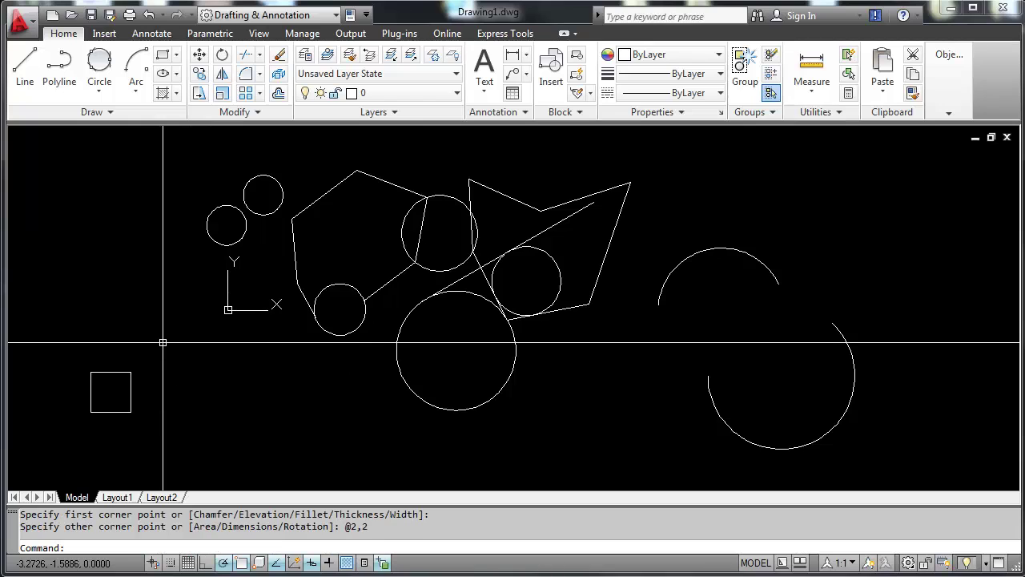
Draw a five-sided polygon circumscribed about a circle, to the right of the square and with its bottom edge horizontal.
scroll(105, 409, up, 2)
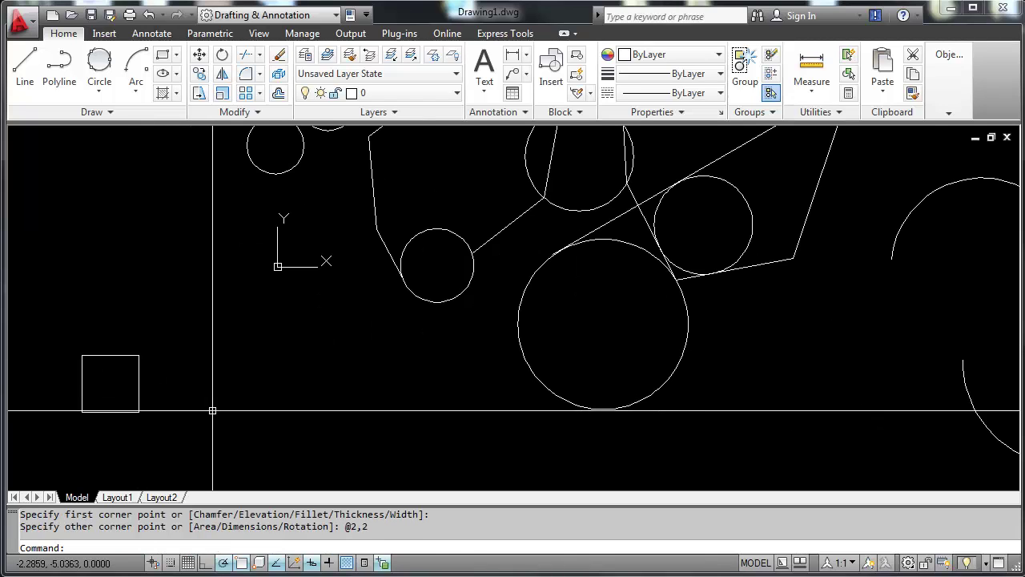
click(178, 55)
click(204, 114)
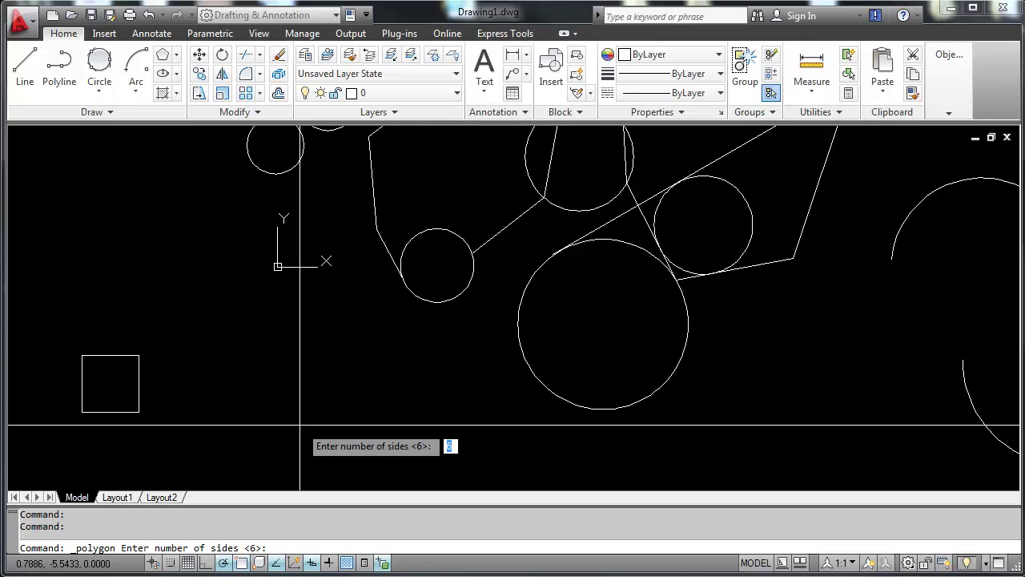
text(5)
key(Return)
click(267, 410)
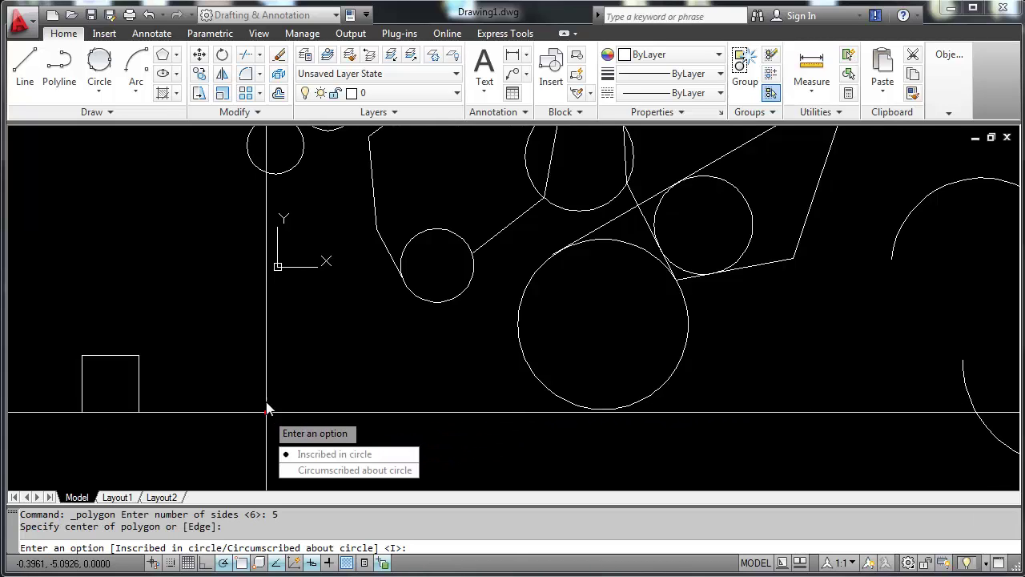
text(c)
key(Return)
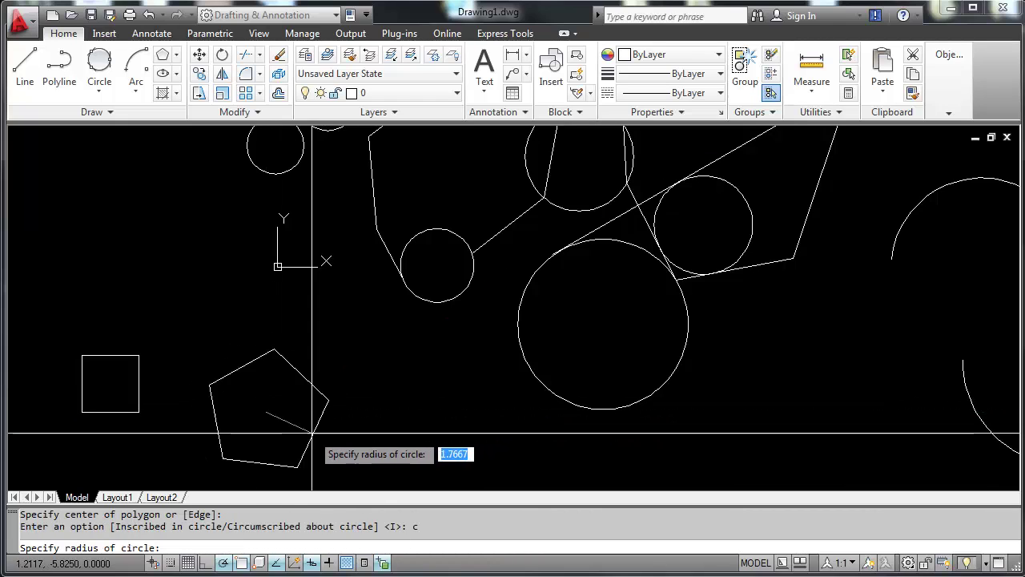
click(285, 445)
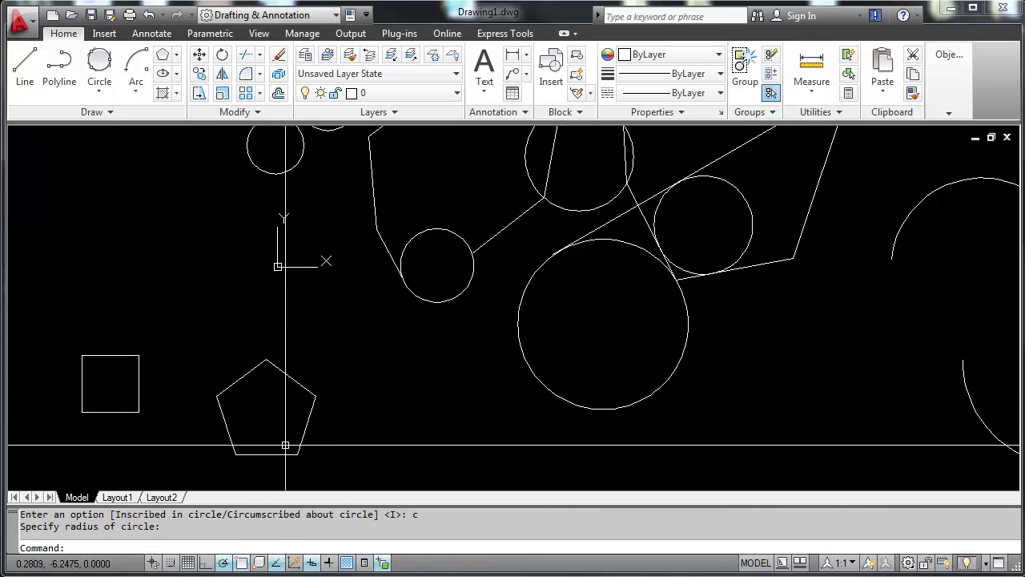
Draw a center-based ellipse to the right of the arcs, with a horizontal half-axis of about 3.49 and a shorter vertical axis.
click(164, 76)
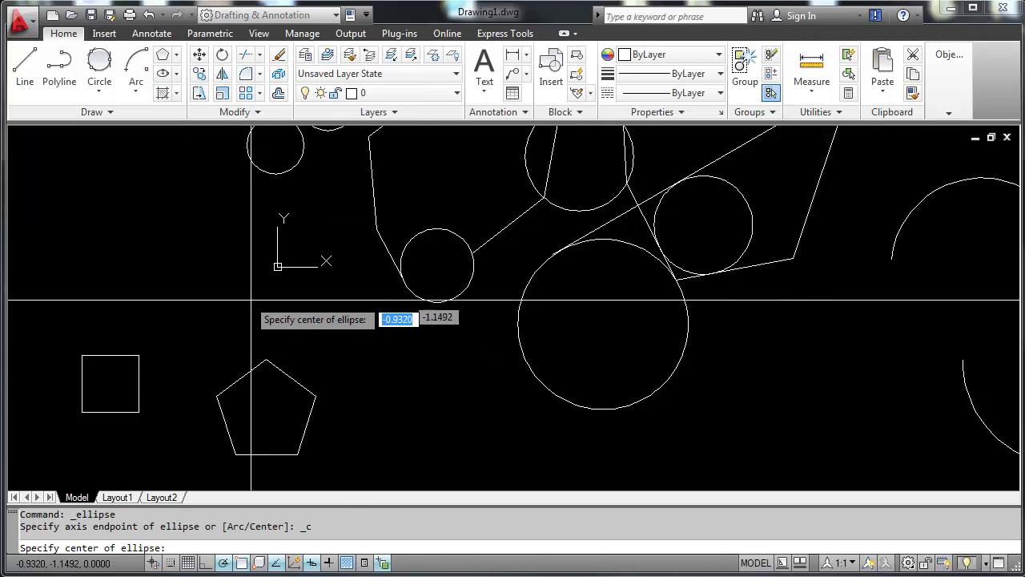
scroll(257, 299, down, 3)
mouse_move(400, 320)
middle_down()
mouse_move(270, 382)
mouse_move(212, 364)
middle_up()
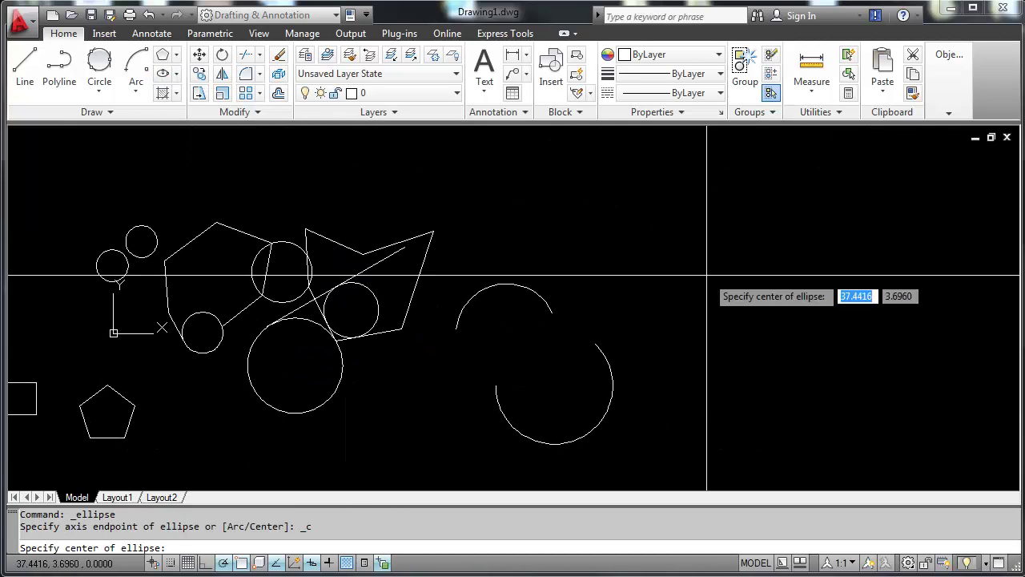
click(706, 275)
click(761, 274)
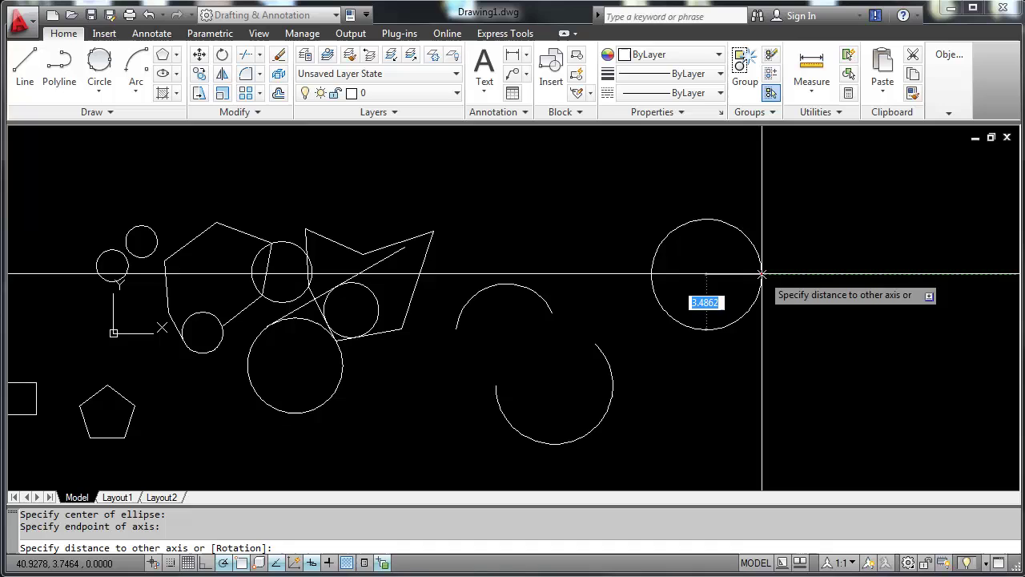
click(706, 240)
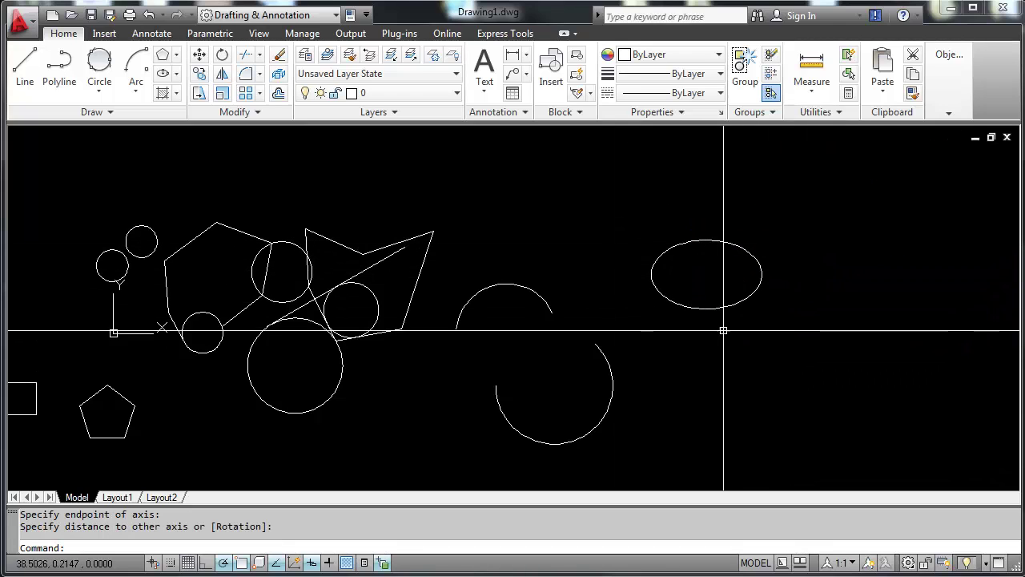
Hatch the gap between the two tangent circles, the side slivers of the upper circle and the small lower-left circle with ANSI32 at scale 1.
click(167, 93)
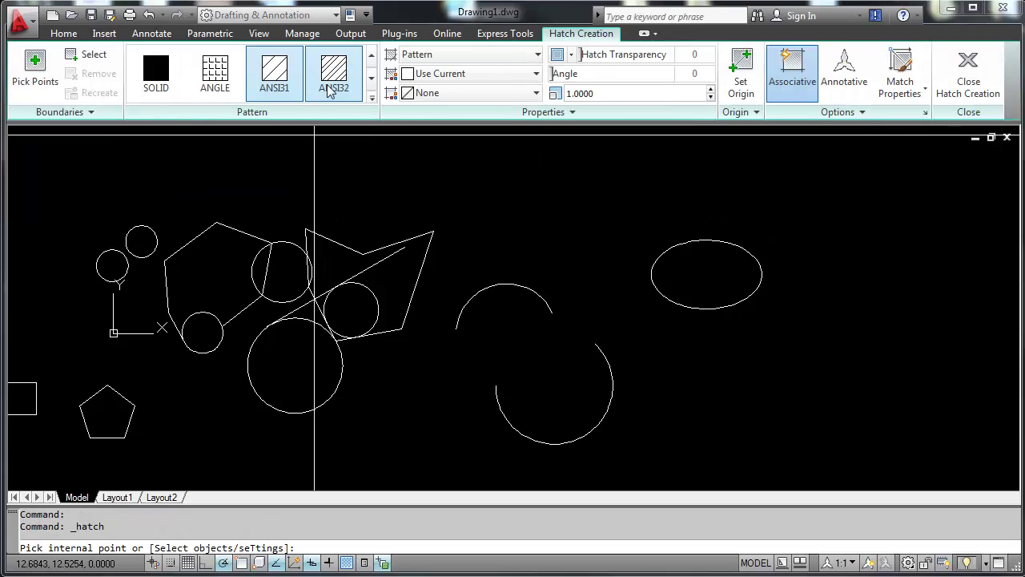
click(334, 74)
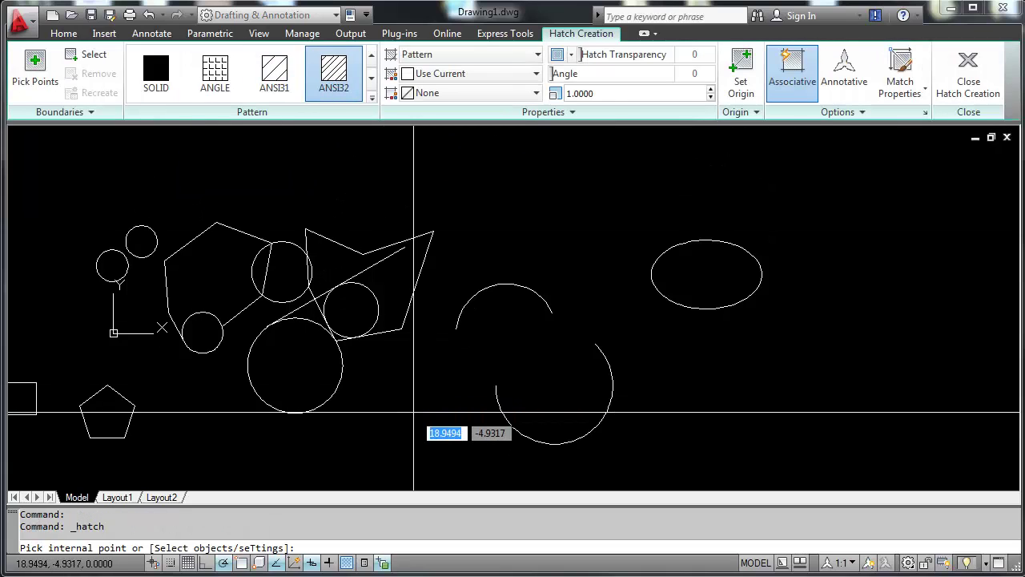
scroll(260, 280, up, 3)
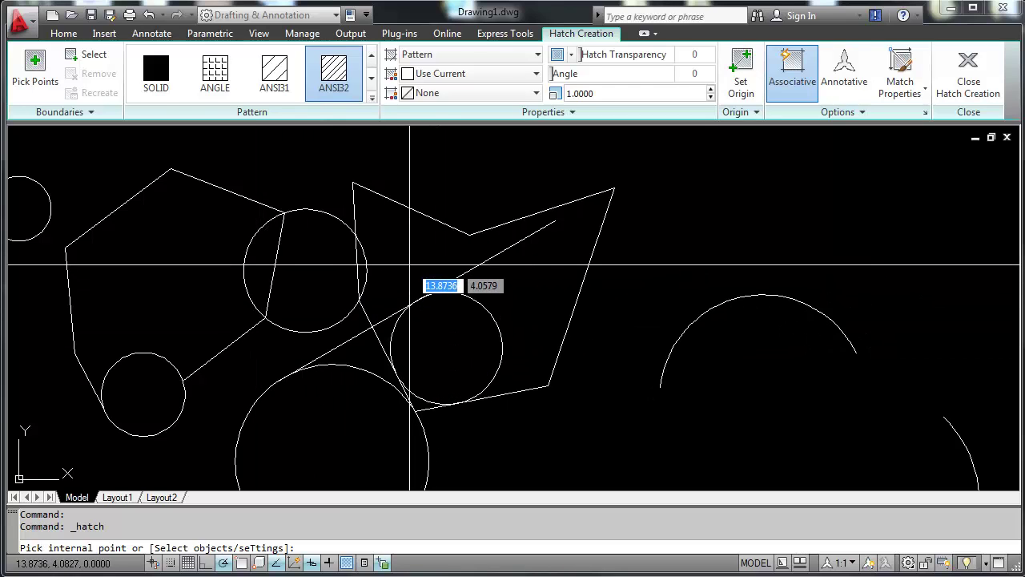
click(385, 353)
click(272, 275)
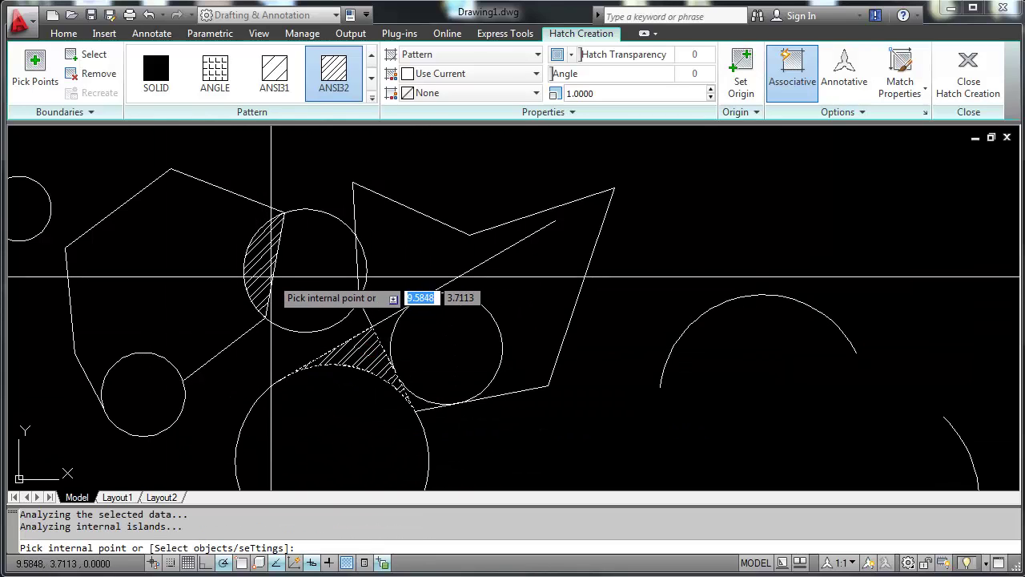
scroll(411, 379, down, 3)
scroll(376, 378, up, 2)
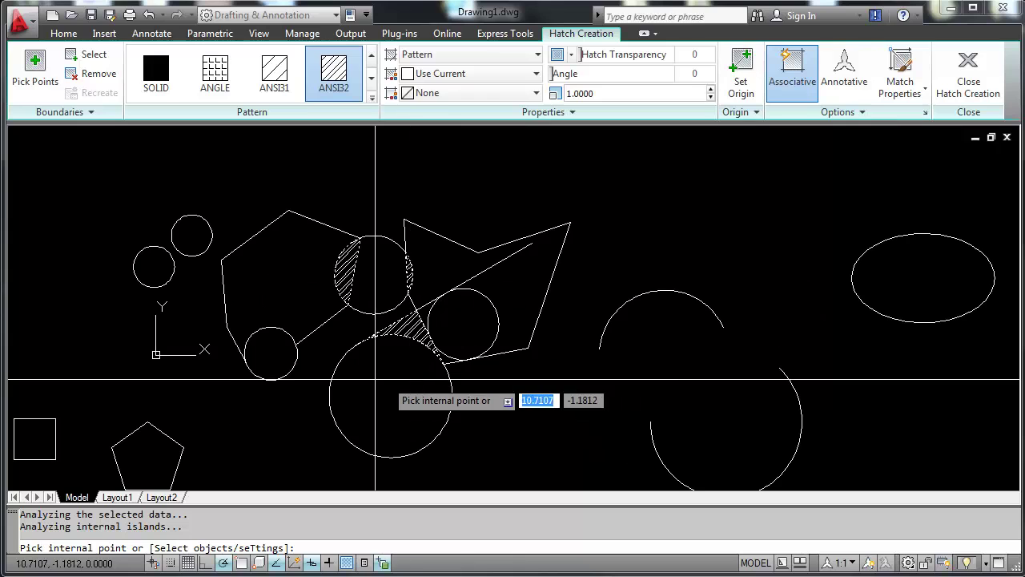
click(266, 355)
key(Return)
scroll(266, 355, up, 5)
scroll(366, 400, down, 4)
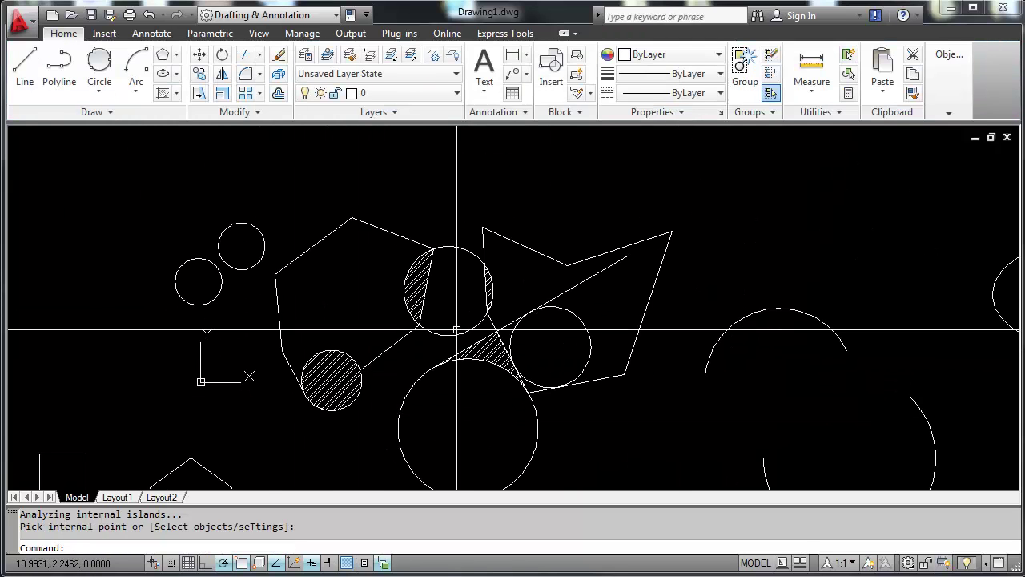
Draw a horizontal construction line through the top vertex of the open polyline, with Ortho on.
click(105, 115)
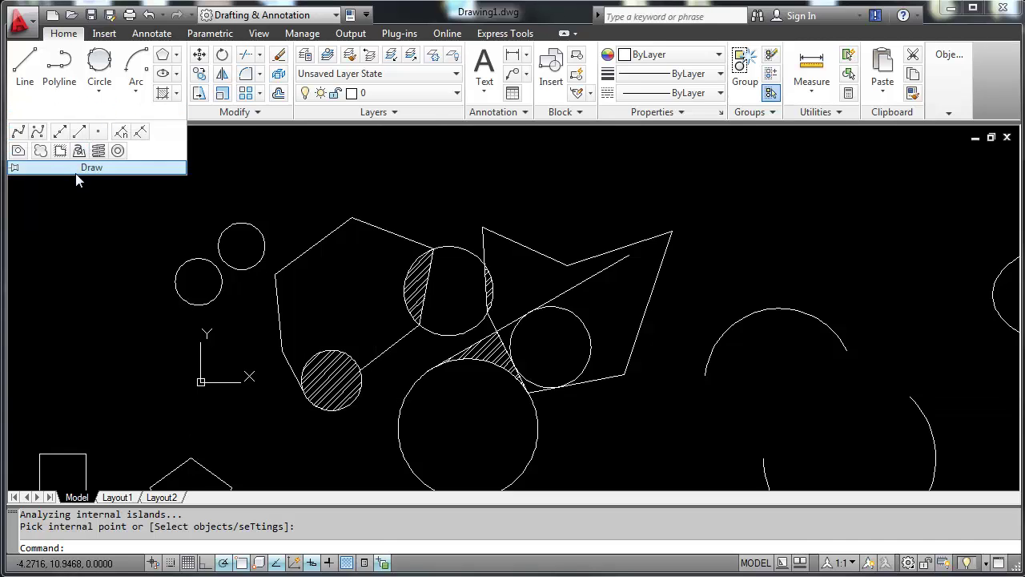
click(60, 130)
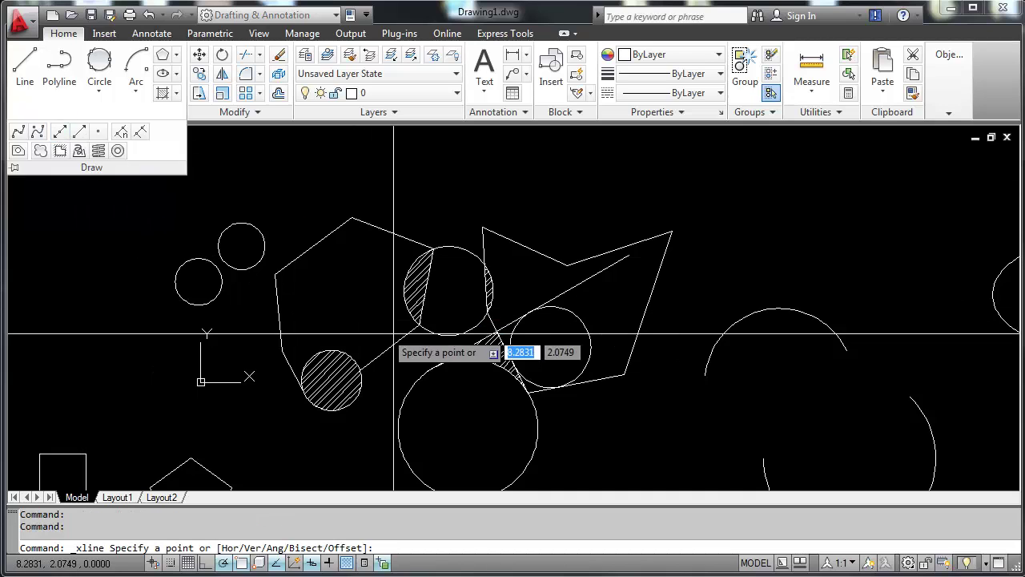
click(351, 216)
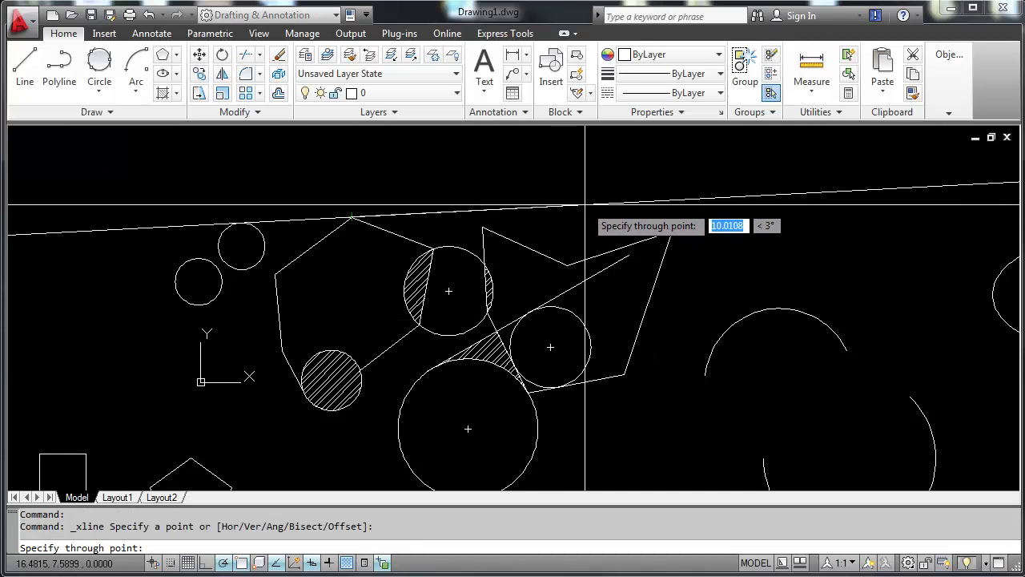
key(F8)
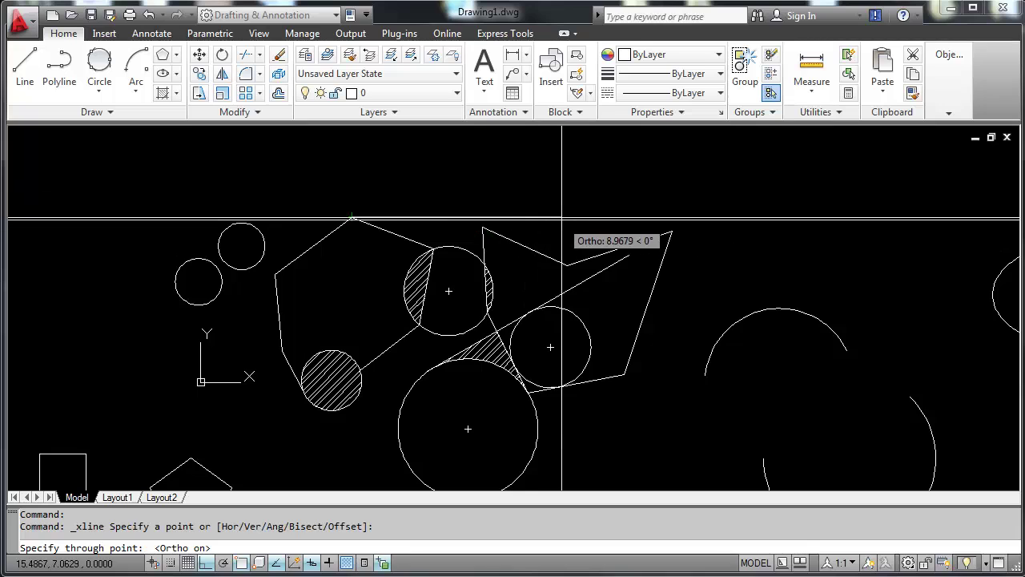
scroll(617, 373, down, 2)
middle_drag(617, 364, 489, 344)
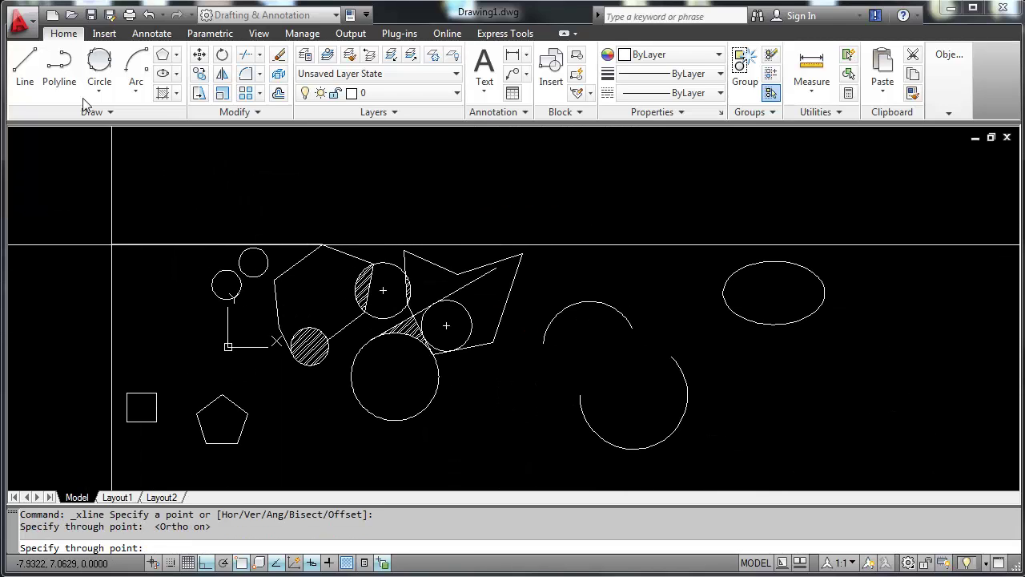
Draw a short vertical line down from the construction line between the arcs and the ellipse, using the Nearest snap for its start.
click(24, 66)
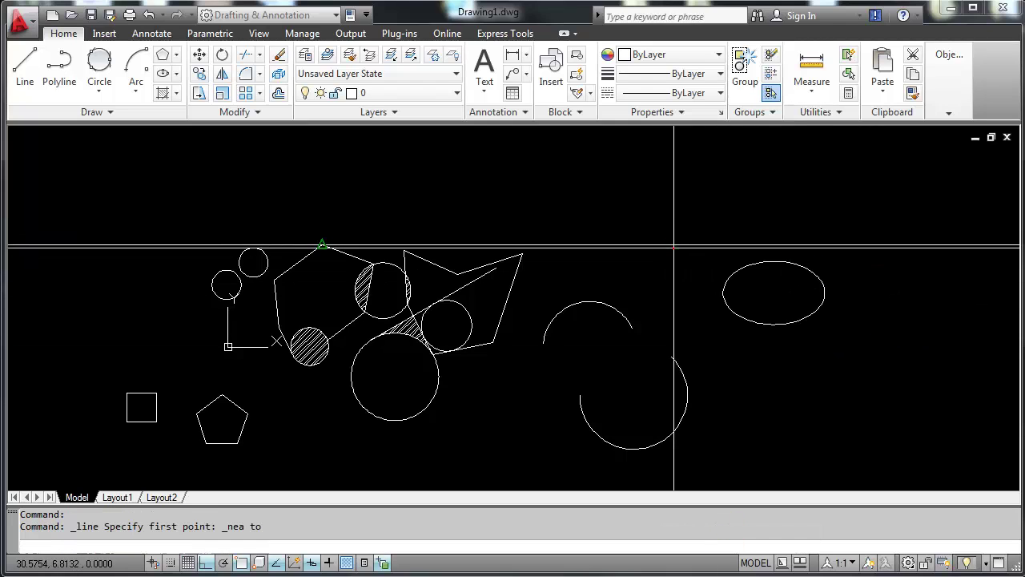
click(673, 249)
click(697, 329)
key(Return)
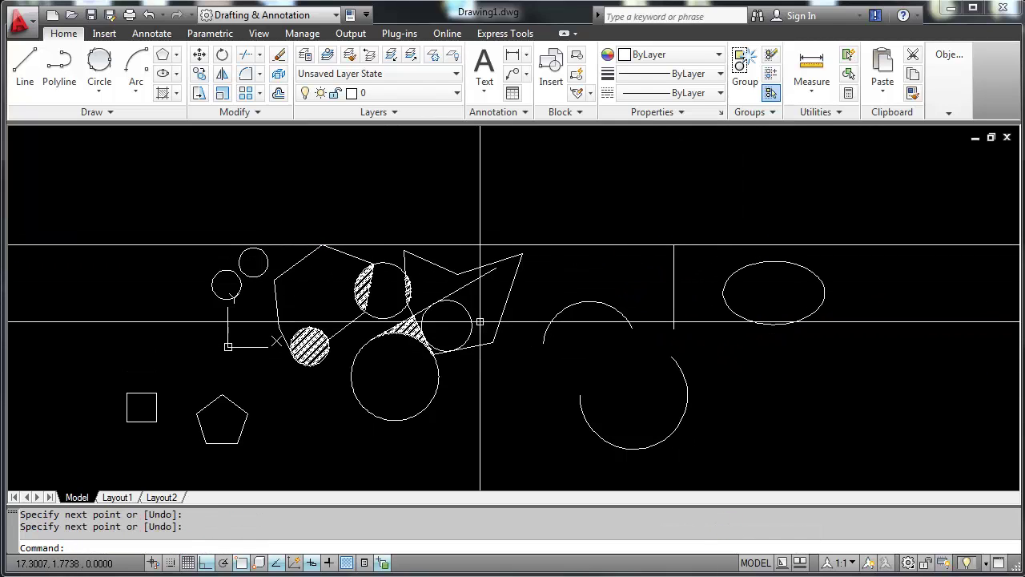
Draw a ray with Ortho off from between the large circle and lower arc, sloping up to the right through the upper arc.
click(96, 111)
click(81, 131)
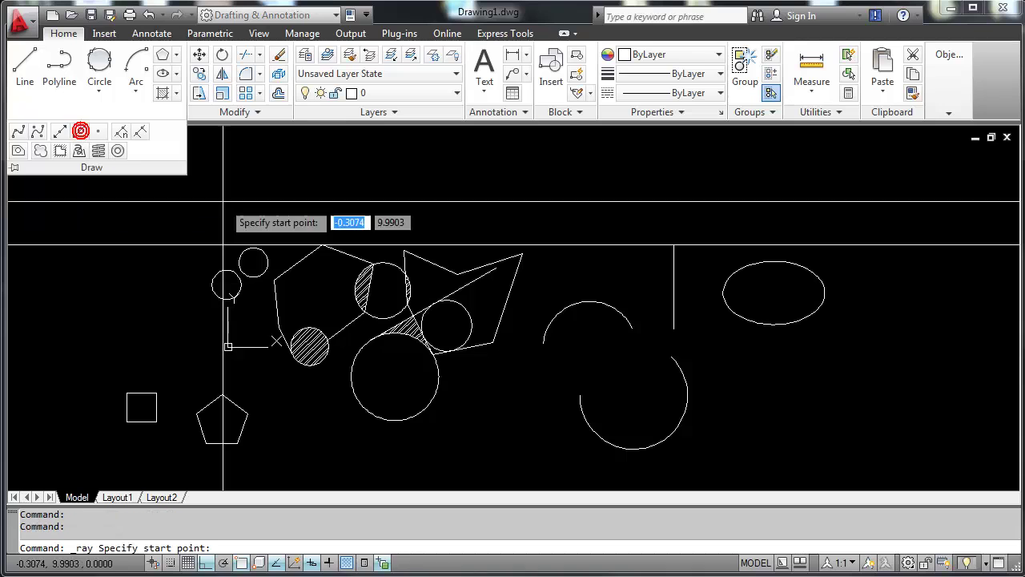
click(512, 395)
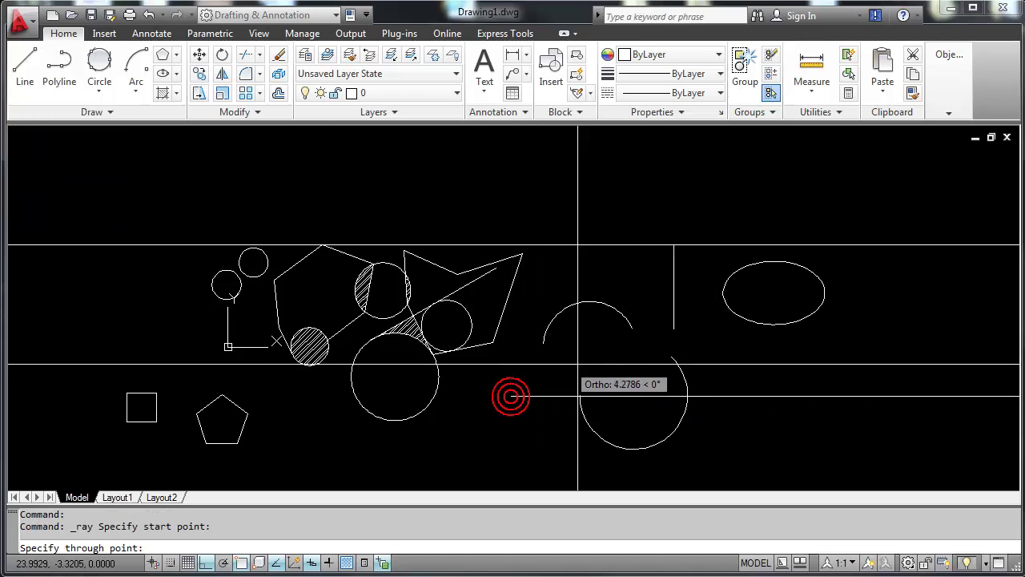
key(F8)
click(596, 282)
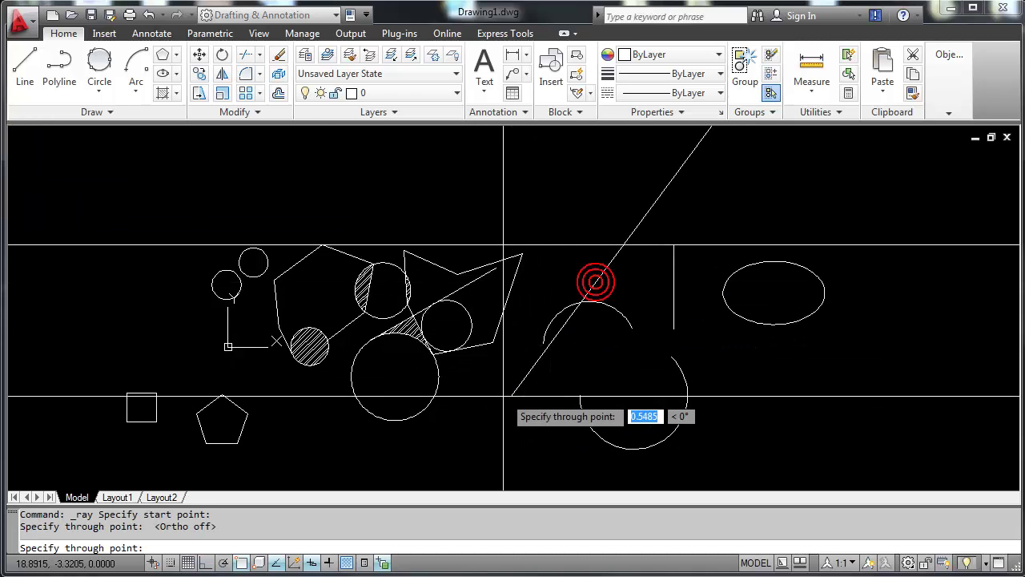
right_click(621, 372)
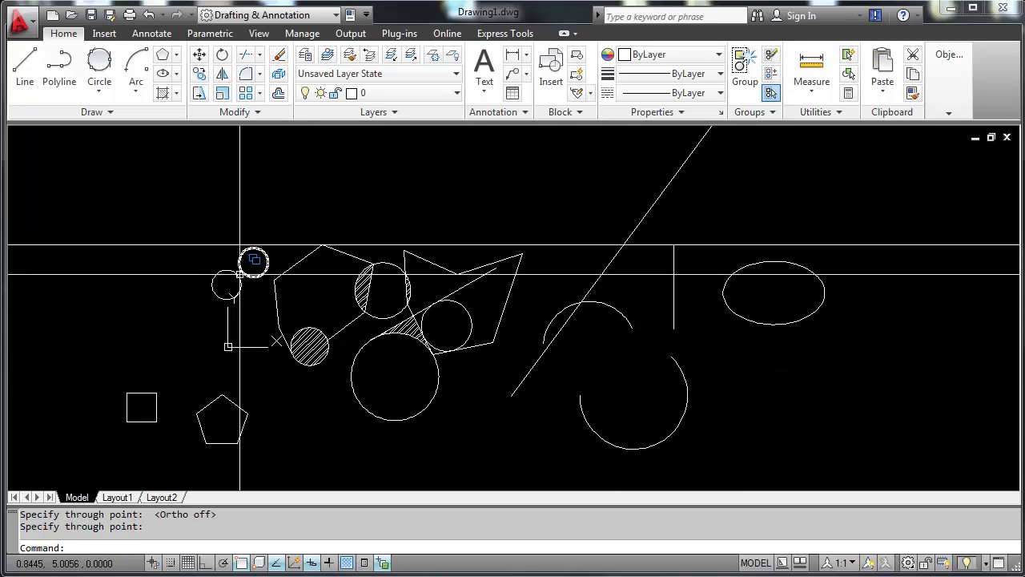
click(127, 255)
key(Escape)
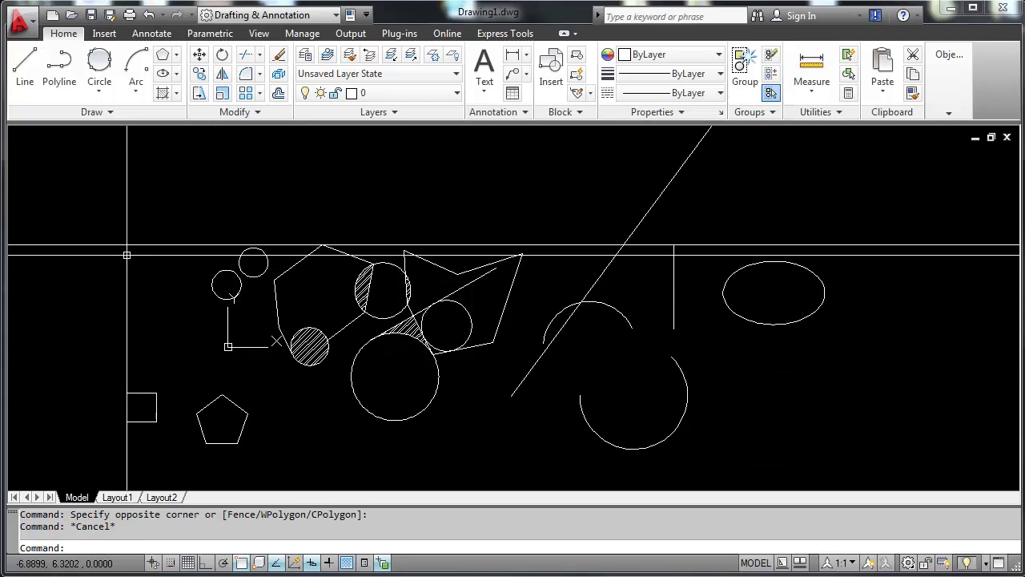